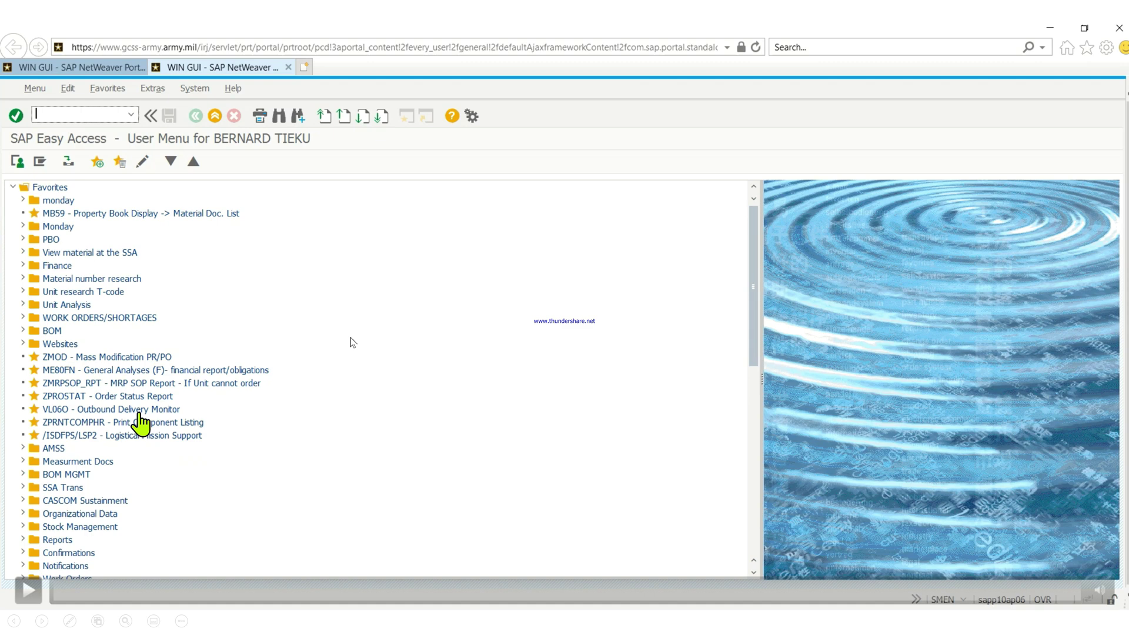
From the monday favourites' ZUSMENU, open ZPRNTCOMPHR under Component Management
{"action": "left_click", "coordinate": [29, 591]}
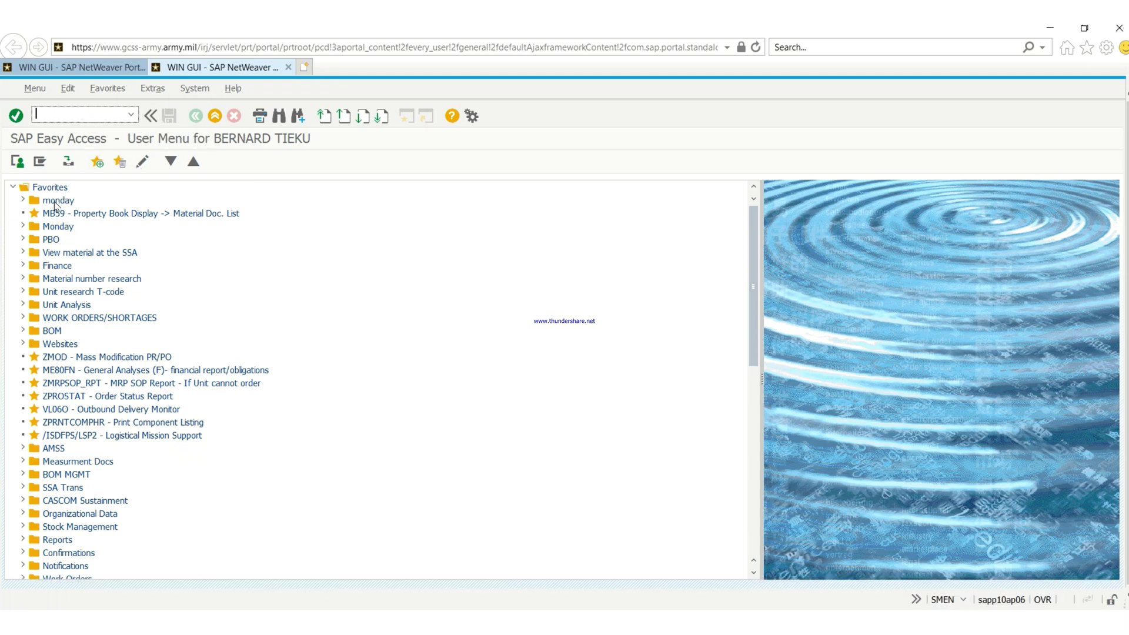
{"action": "left_click", "coordinate": [23, 200]}
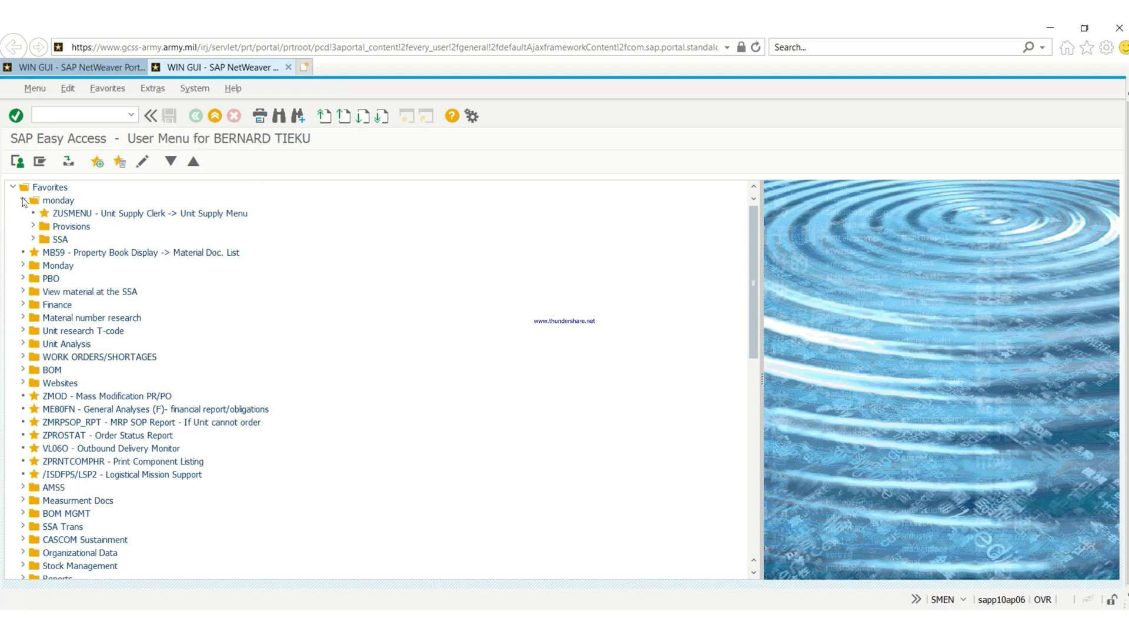
{"action": "double_click", "coordinate": [90, 215]}
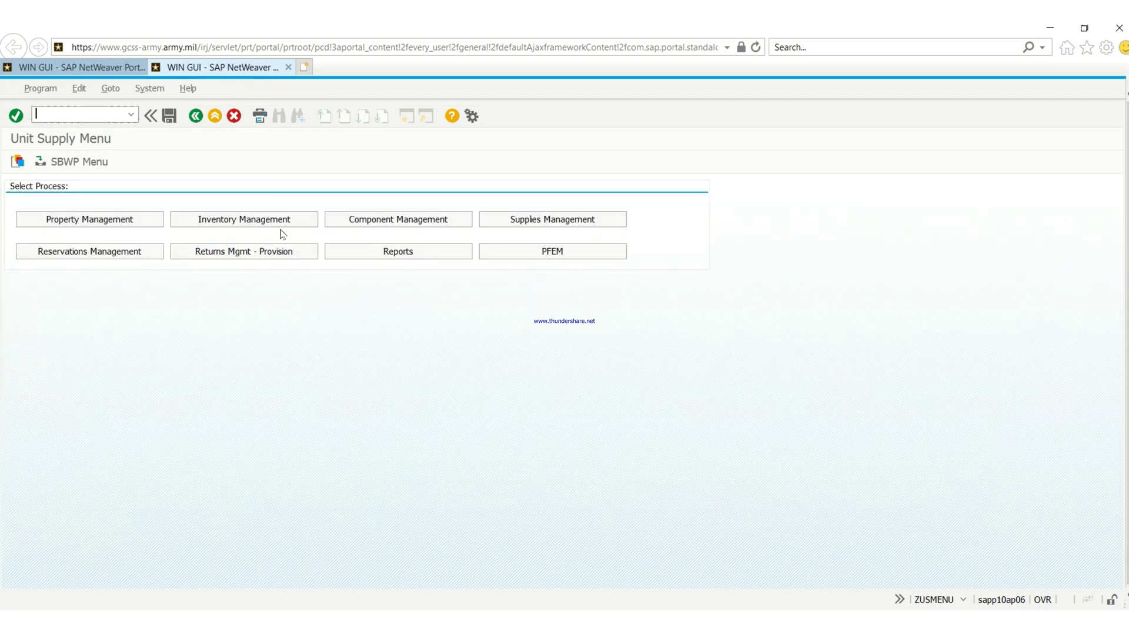
{"action": "left_click", "coordinate": [391, 223]}
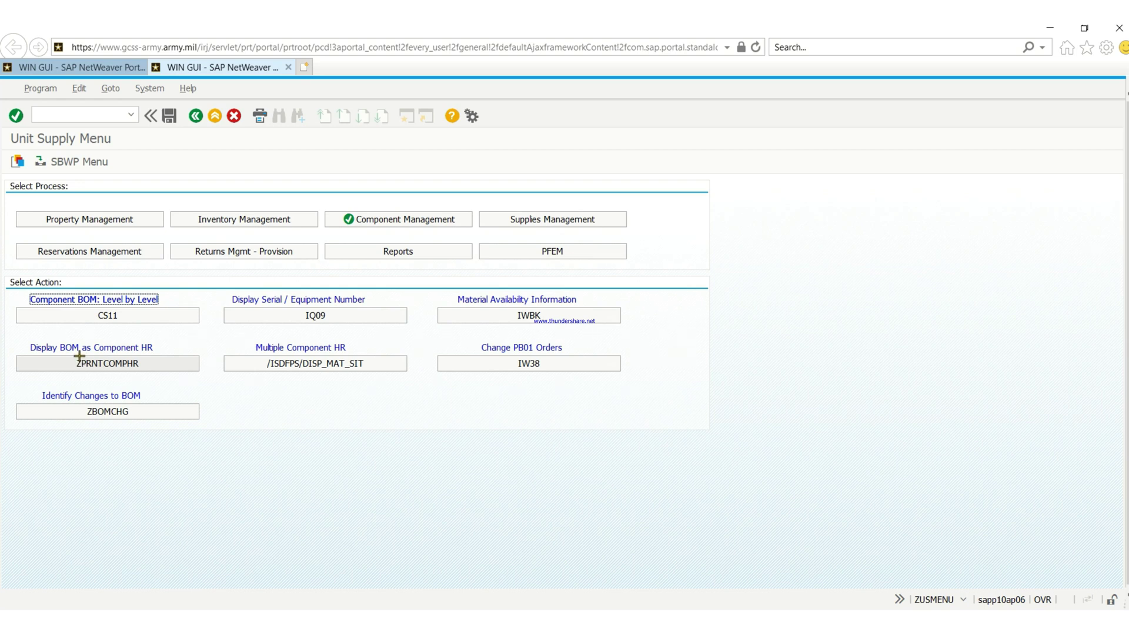
{"action": "key", "text": "ctrl+y"}
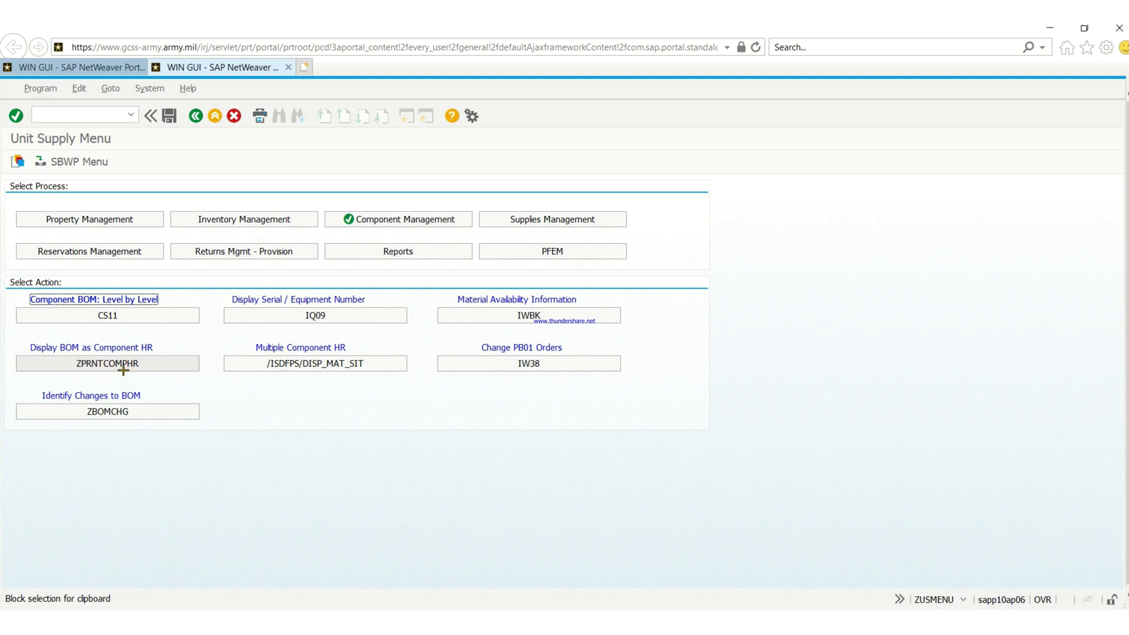
Start the BOM component hand receipt report for material 014911515
{"action": "left_click", "coordinate": [139, 369]}
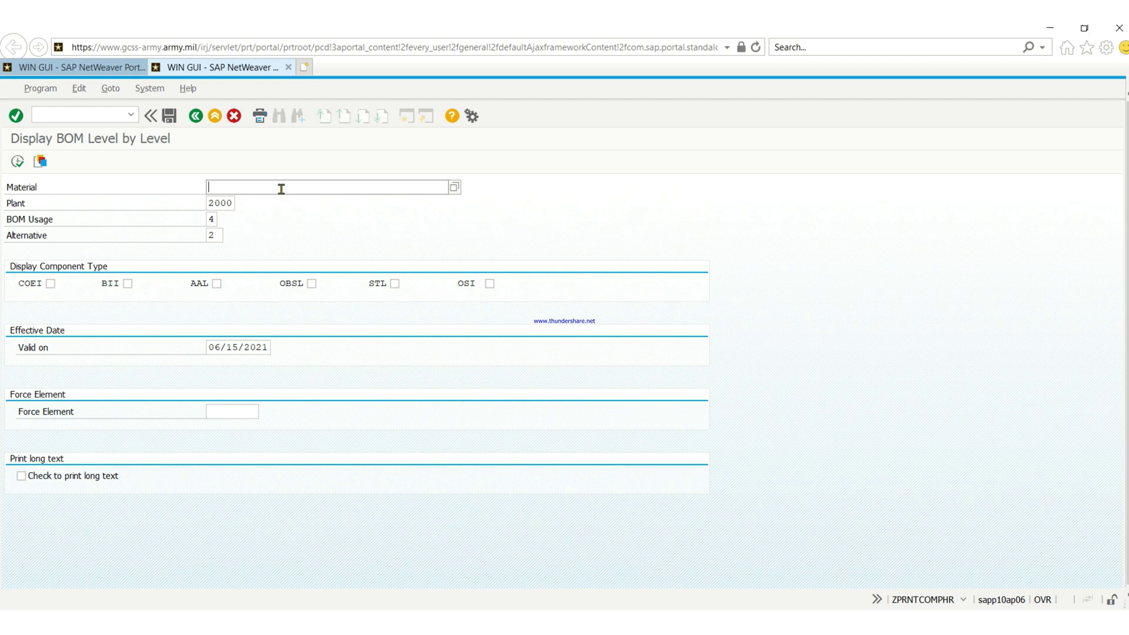
{"action": "type", "text": "0"}
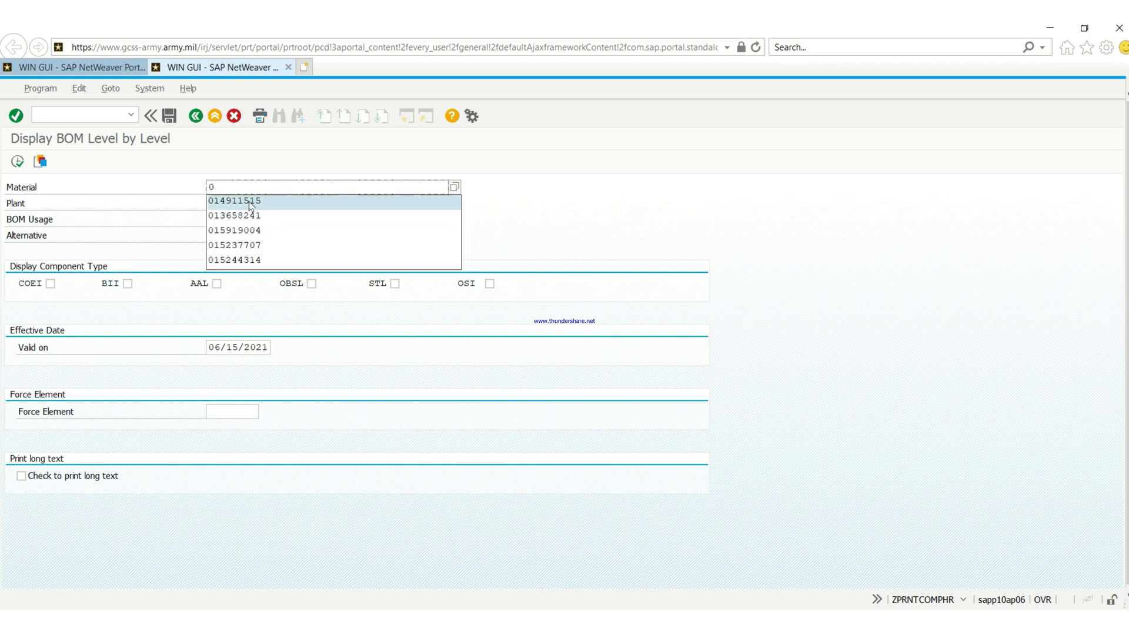
{"action": "left_click", "coordinate": [250, 205]}
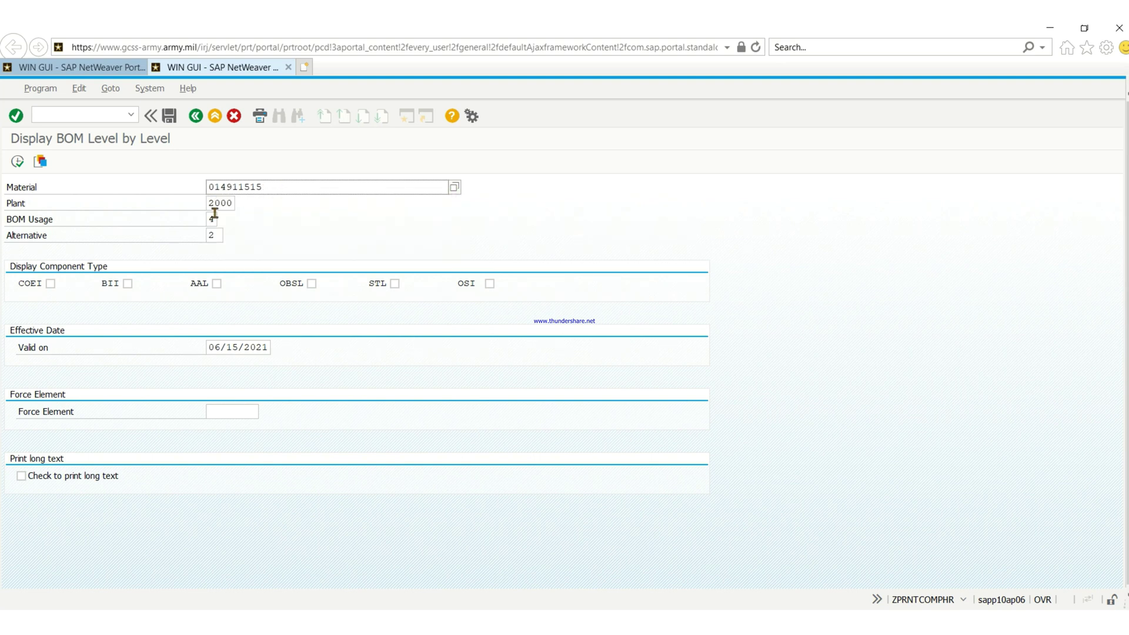
Limit the component types to COEI and BII, leaving OSI unticked
{"action": "left_click", "coordinate": [50, 285]}
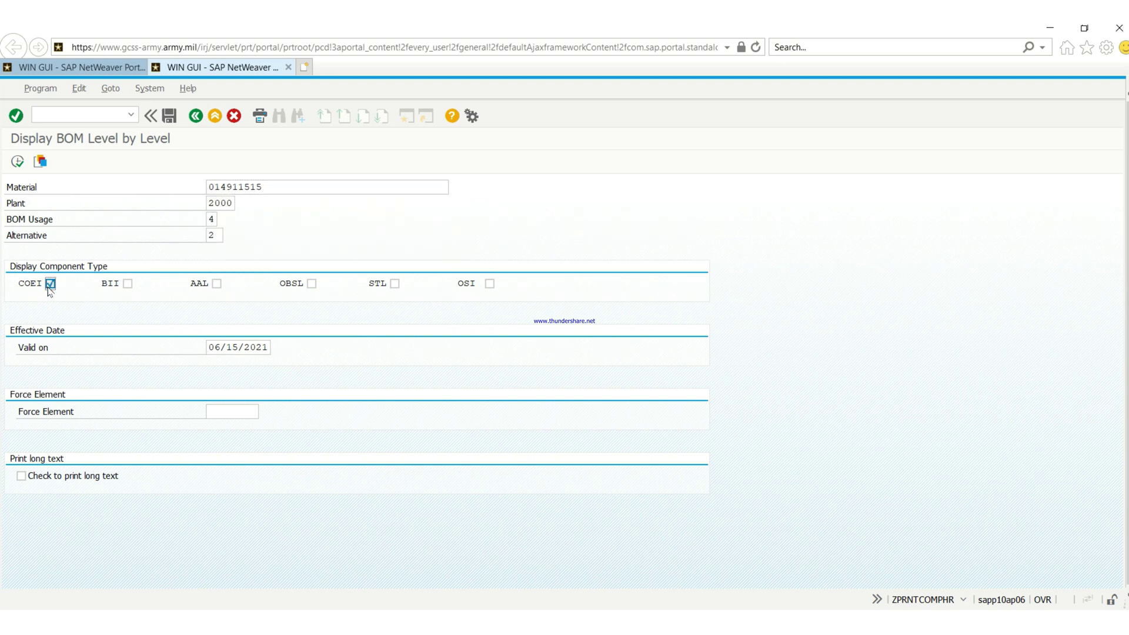
{"action": "left_click", "coordinate": [130, 287]}
{"action": "left_click", "coordinate": [489, 286]}
{"action": "left_click", "coordinate": [490, 285]}
{"action": "left_click", "coordinate": [227, 408]}
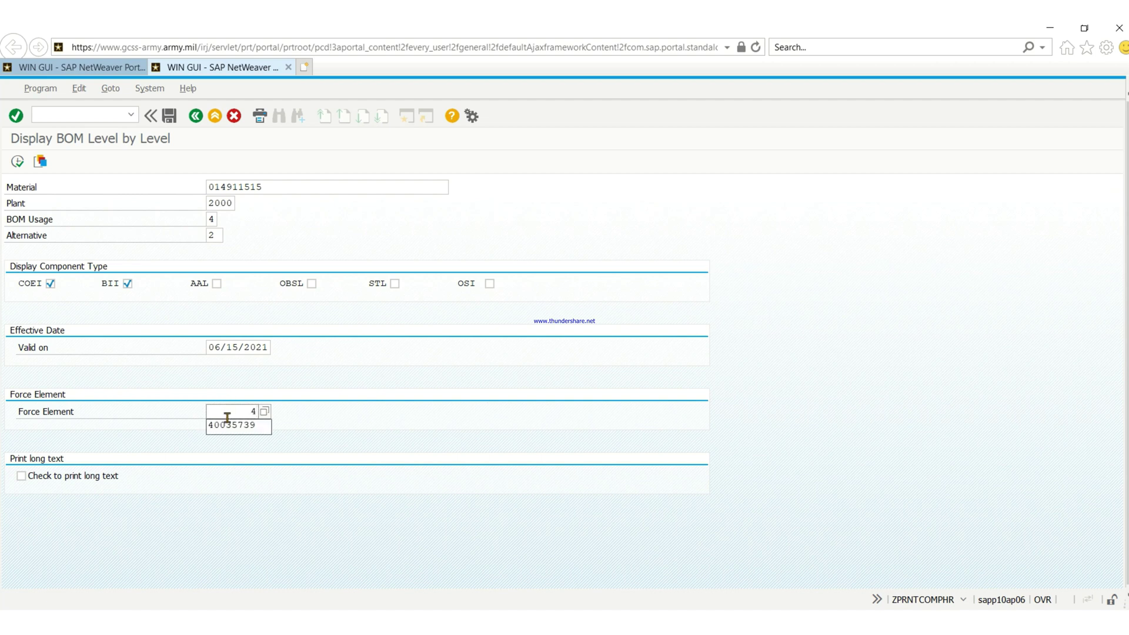
Set force element 40035739 and open the Unit Supply Menu in a new window
{"action": "left_click", "coordinate": [230, 426]}
{"action": "left_click", "coordinate": [131, 116]}
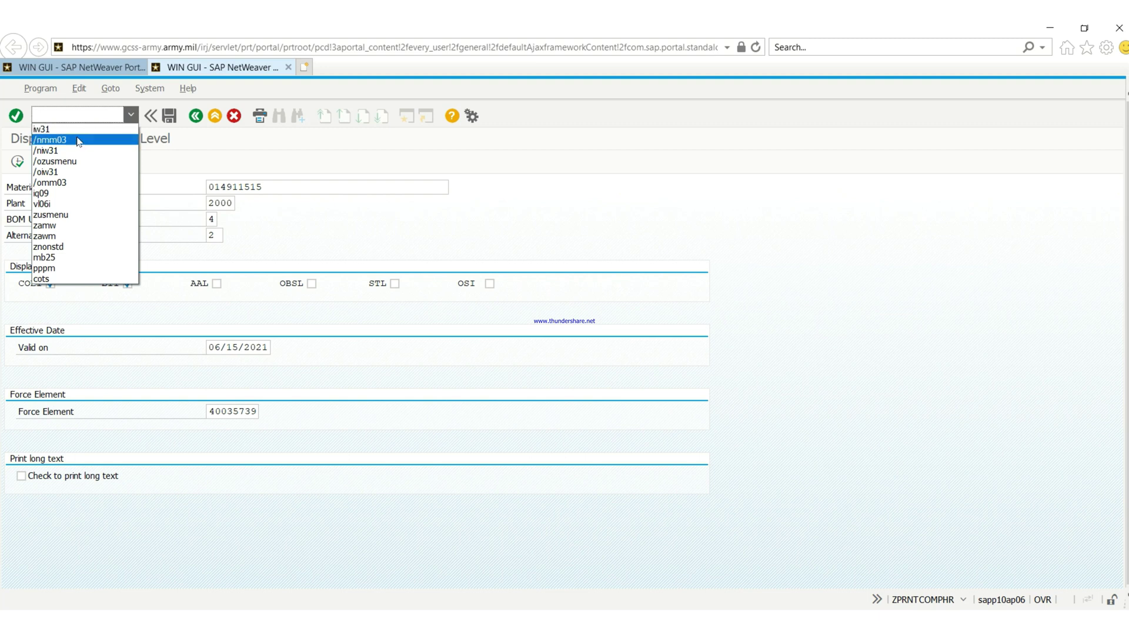
{"action": "left_click", "coordinate": [77, 162]}
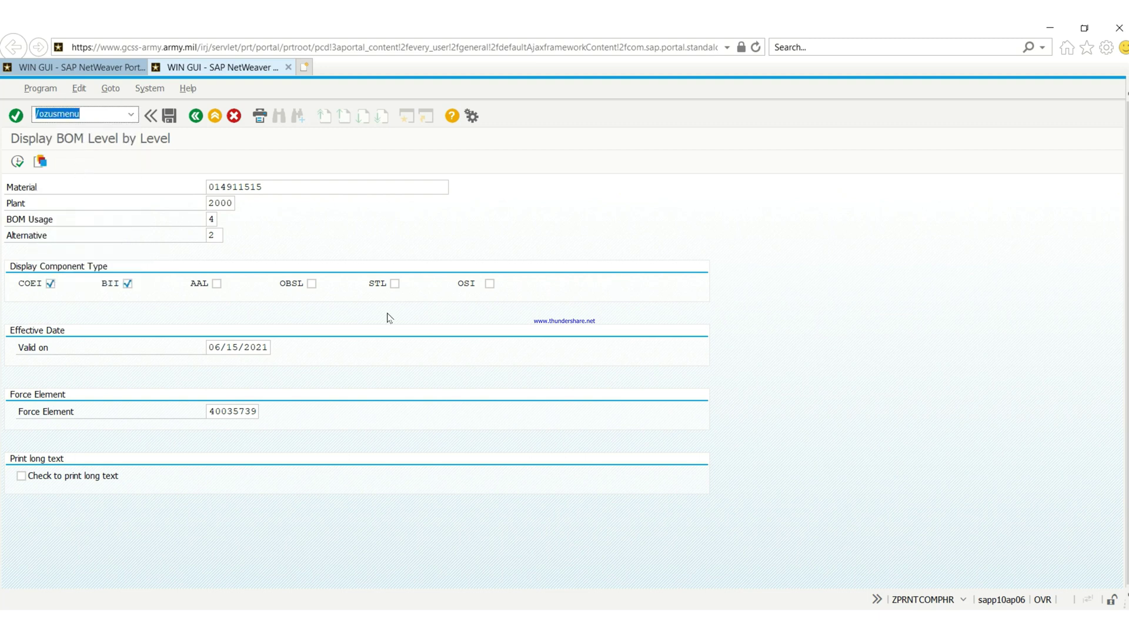
{"action": "key", "text": "Return"}
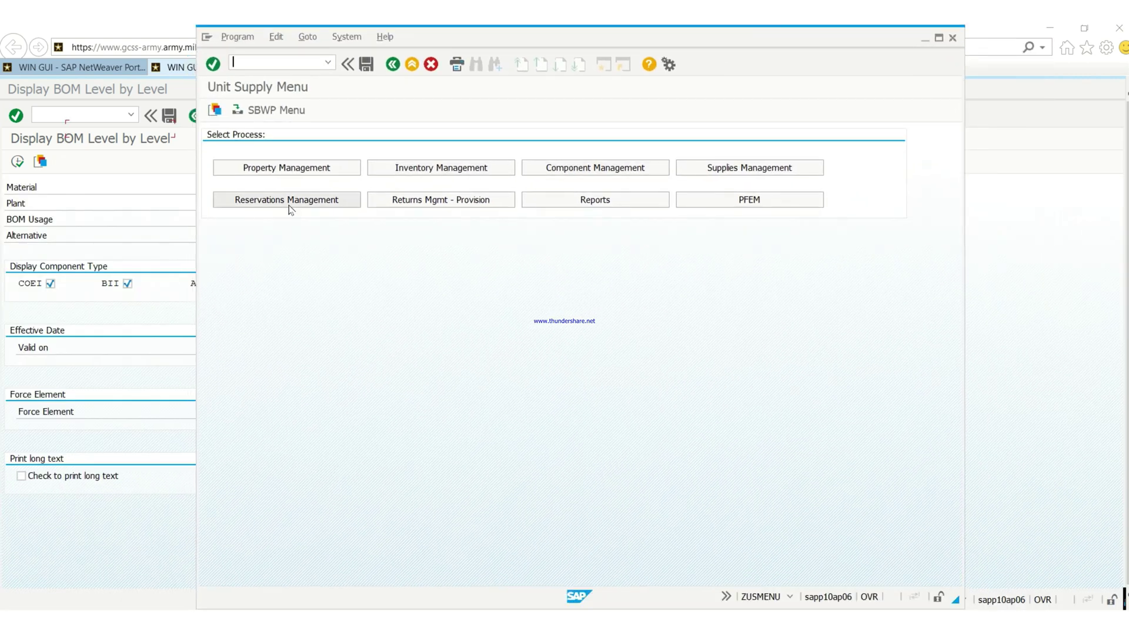
Look up code wh9tt0's force element ID 40035768 in the primary hand receipt material situation
{"action": "left_click", "coordinate": [279, 169]}
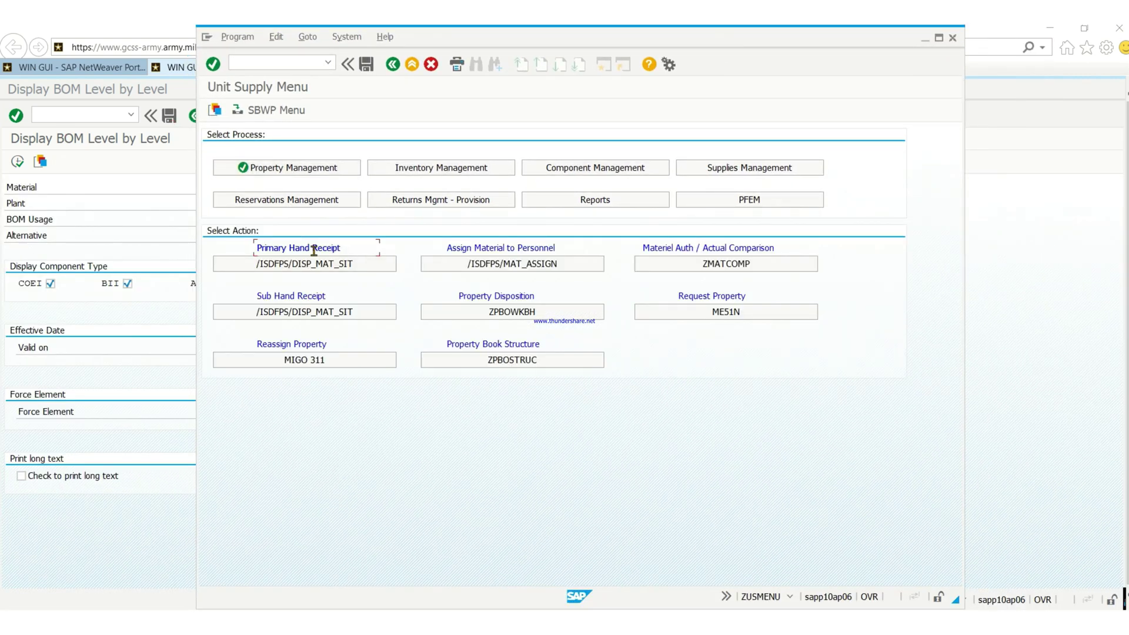
{"action": "left_click", "coordinate": [313, 265]}
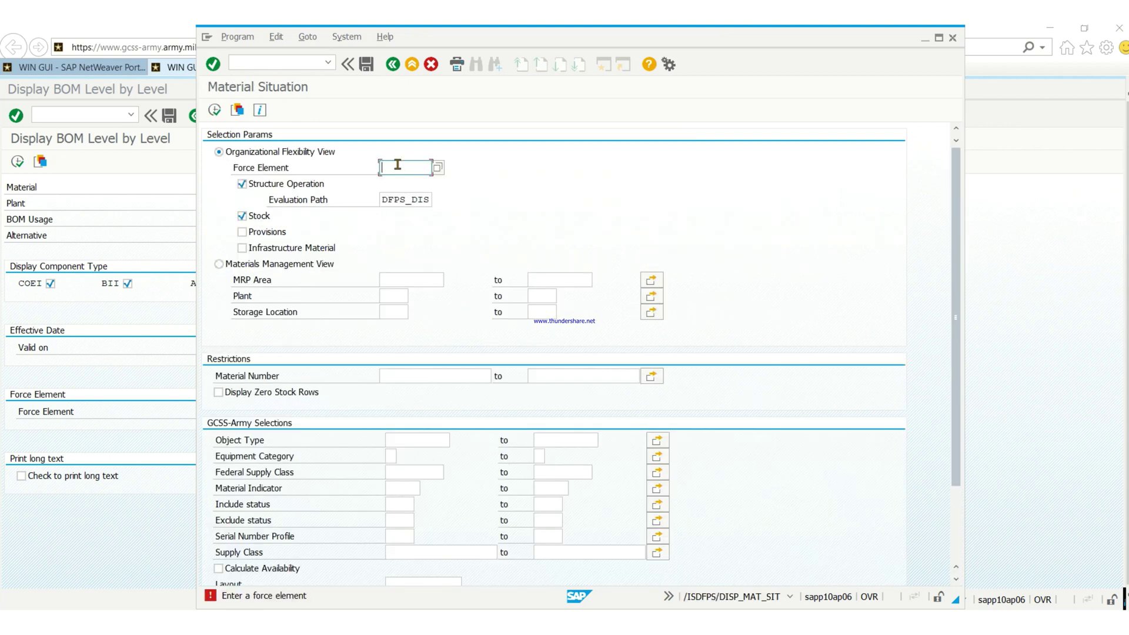
{"action": "type", "text": "w"}
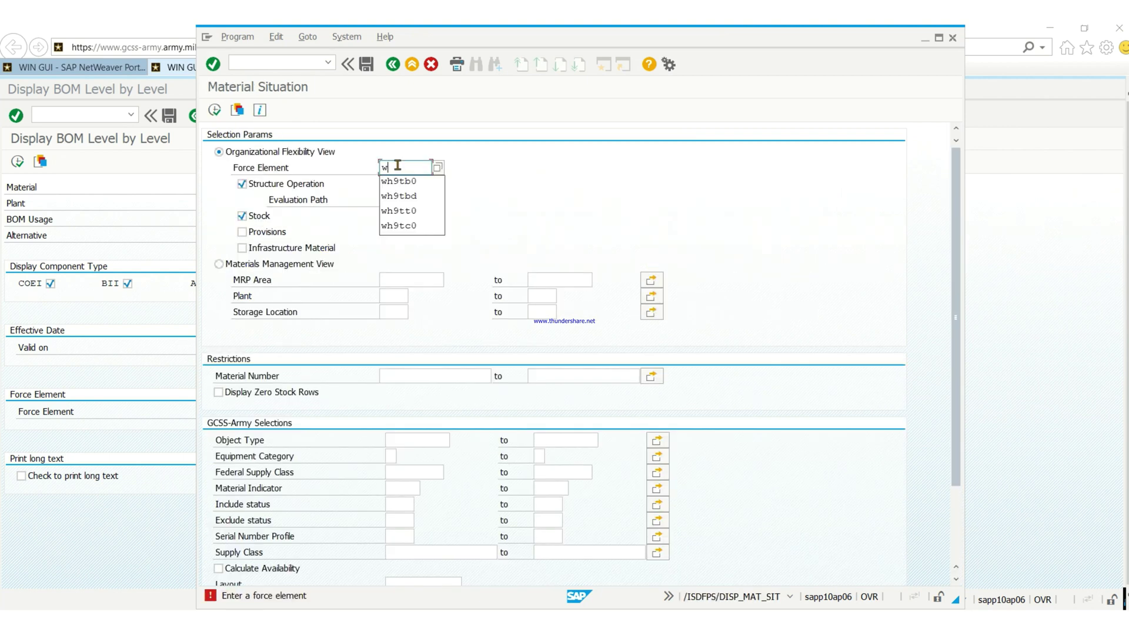
{"action": "left_click", "coordinate": [414, 211]}
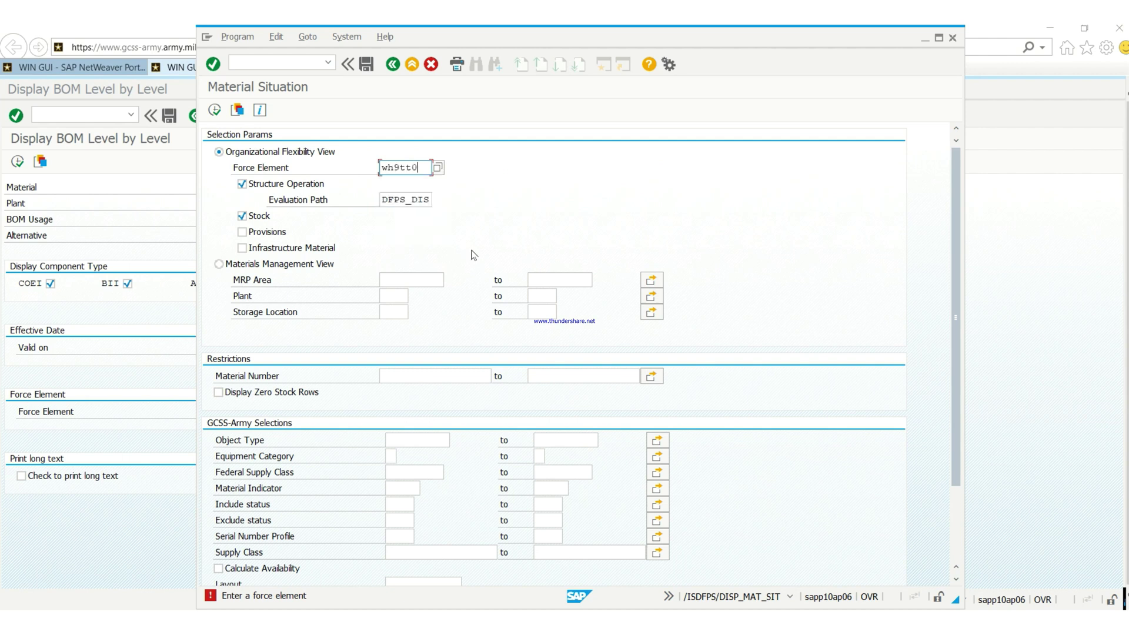
{"action": "key", "text": "Return"}
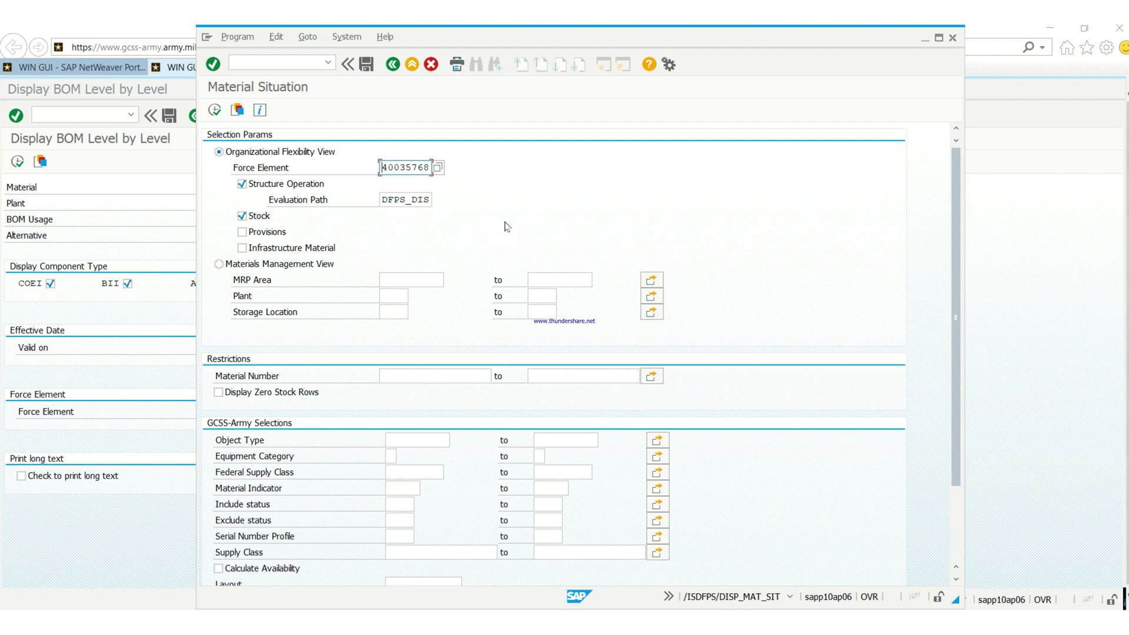
{"action": "key", "text": "shift+End"}
{"action": "key", "text": "ctrl+c"}
{"action": "key", "text": "End"}
{"action": "left_click", "coordinate": [951, 39]}
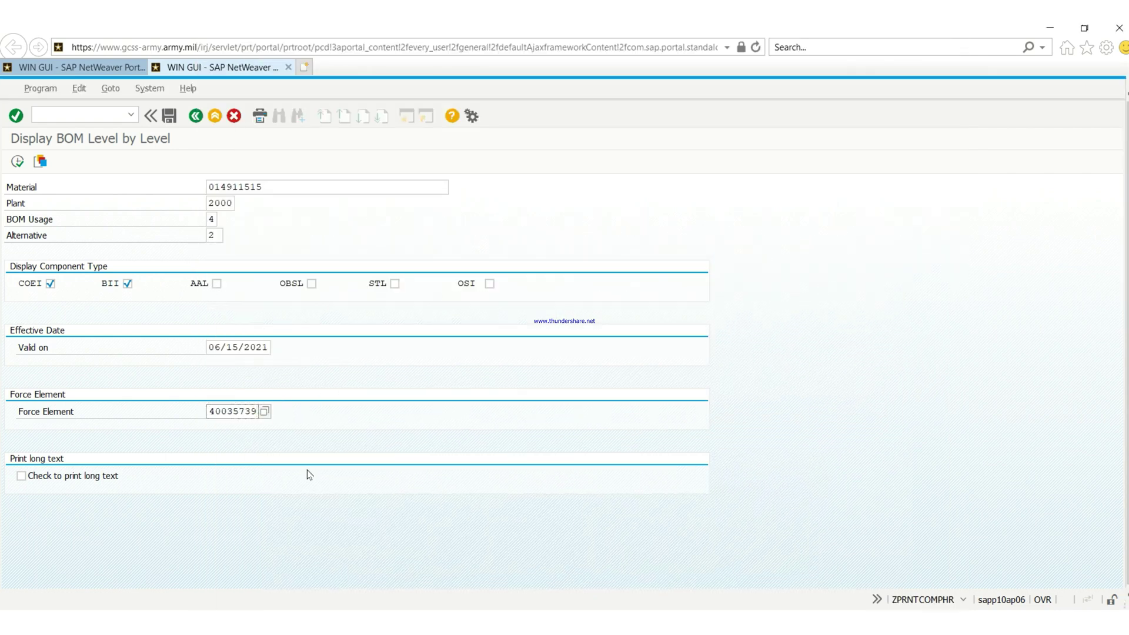
{"action": "key", "text": "BackSpace"}
{"action": "key", "text": "BackSpace"}
{"action": "key", "text": "BackSpace"}
{"action": "key", "text": "BackSpace"}
{"action": "key", "text": "BackSpace"}
{"action": "key", "text": "BackSpace"}
{"action": "key", "text": "BackSpace"}
{"action": "key", "text": "BackSpace"}
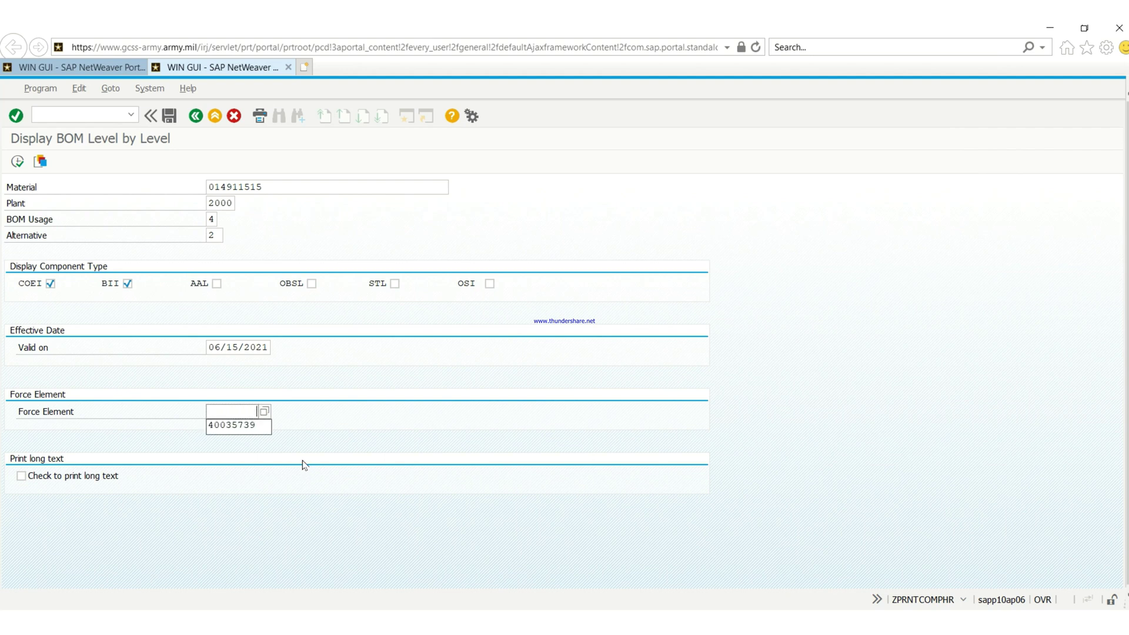
{"action": "key", "text": "ctrl+v"}
{"action": "key", "text": "BackSpace"}
{"action": "key", "text": "BackSpace"}
{"action": "key", "text": "BackSpace"}
{"action": "key", "text": "BackSpace"}
{"action": "key", "text": "BackSpace"}
{"action": "key", "text": "BackSpace"}
{"action": "key", "text": "BackSpace"}
{"action": "key", "text": "BackSpace"}
{"action": "left_click", "coordinate": [267, 427]}
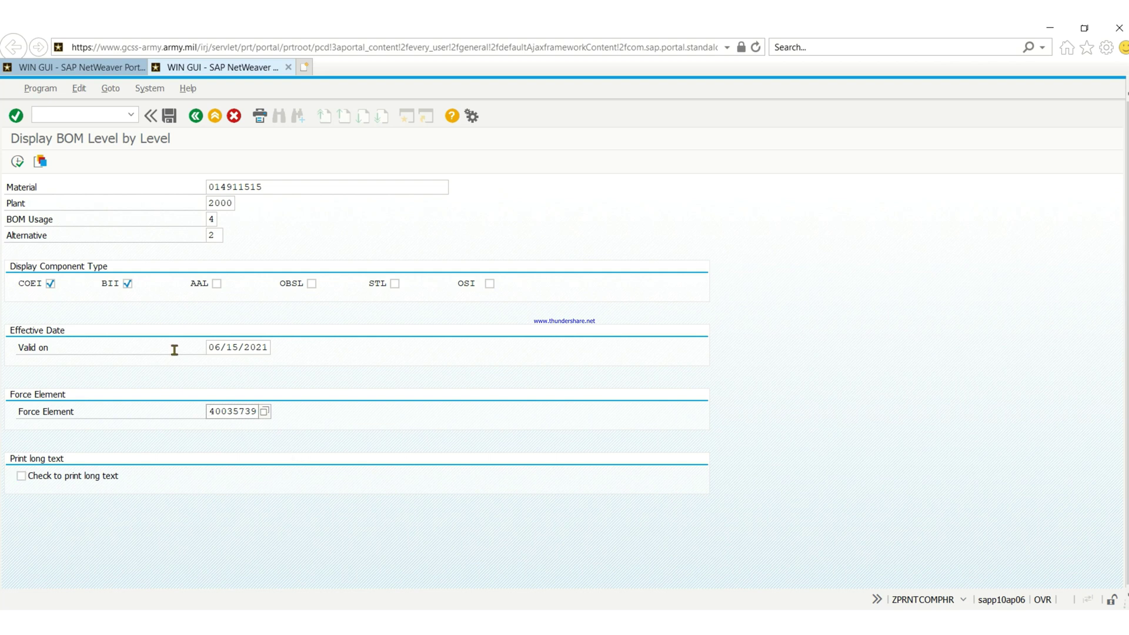
{"action": "left_click", "coordinate": [16, 162]}
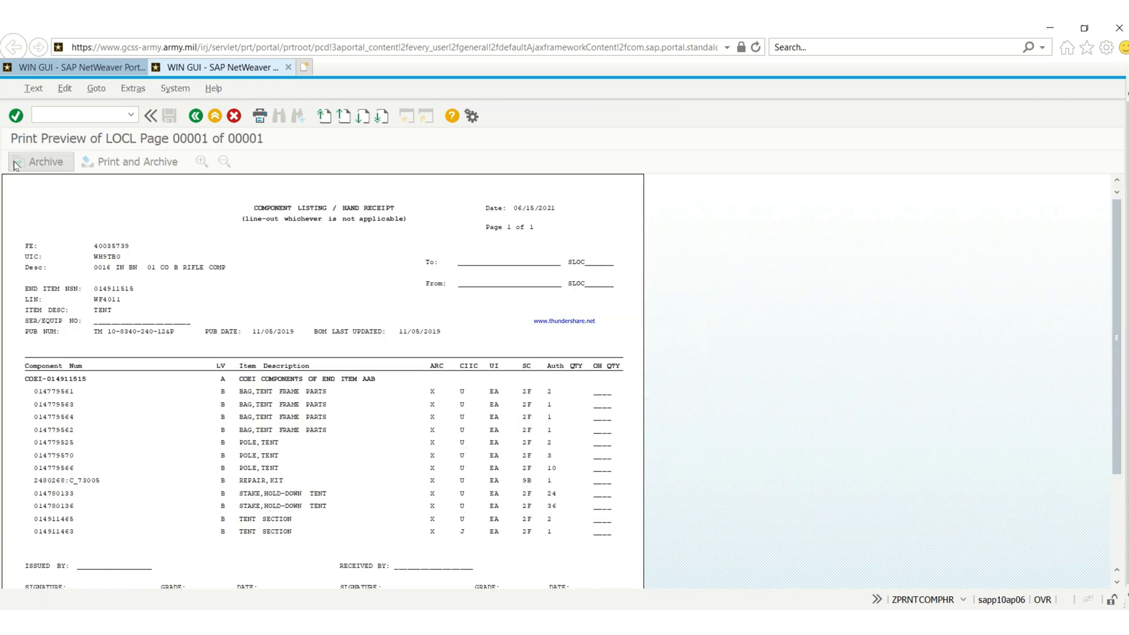
{"action": "scroll", "coordinate": [447, 398], "scroll_direction": "down", "scroll_amount": 1}
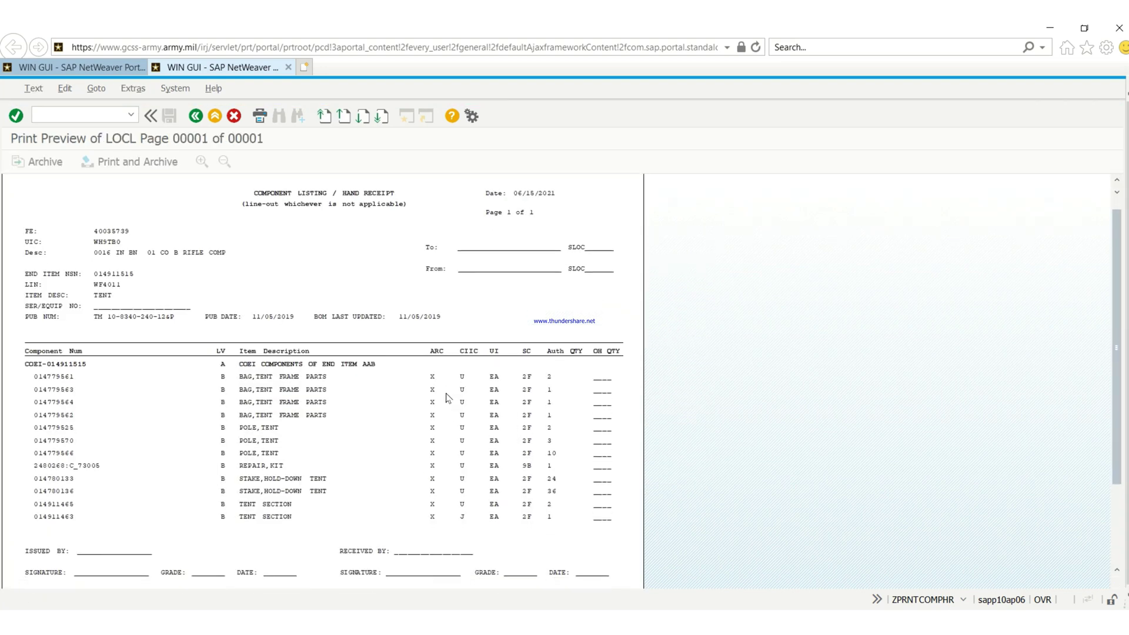
{"action": "scroll", "coordinate": [448, 398], "scroll_direction": "down", "scroll_amount": 4}
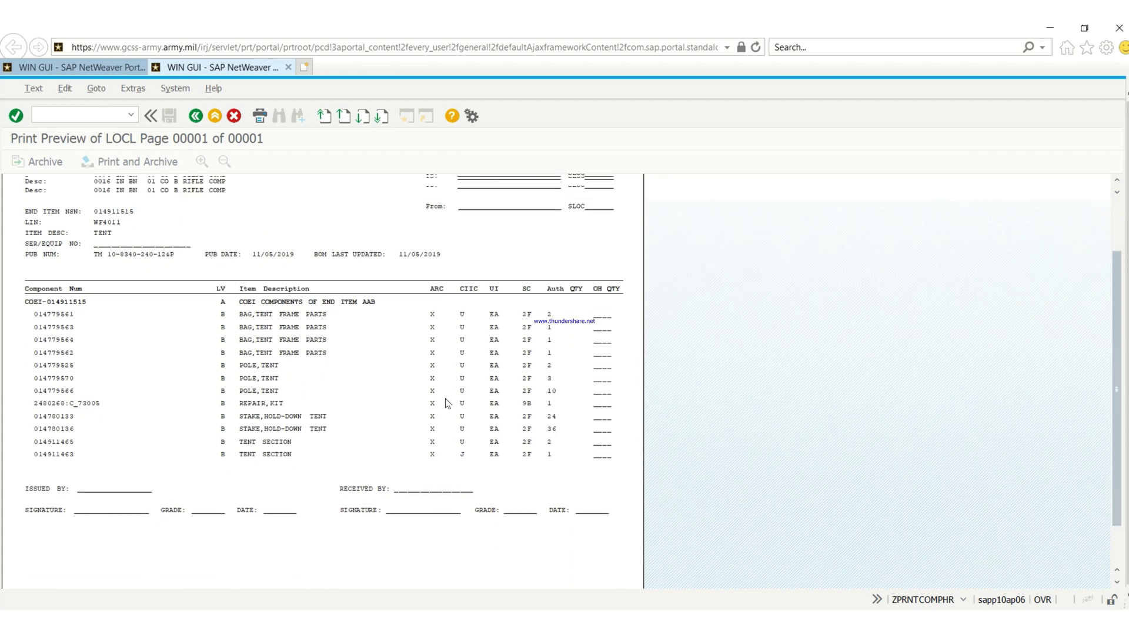
{"action": "scroll", "coordinate": [445, 403], "scroll_direction": "up", "scroll_amount": 5}
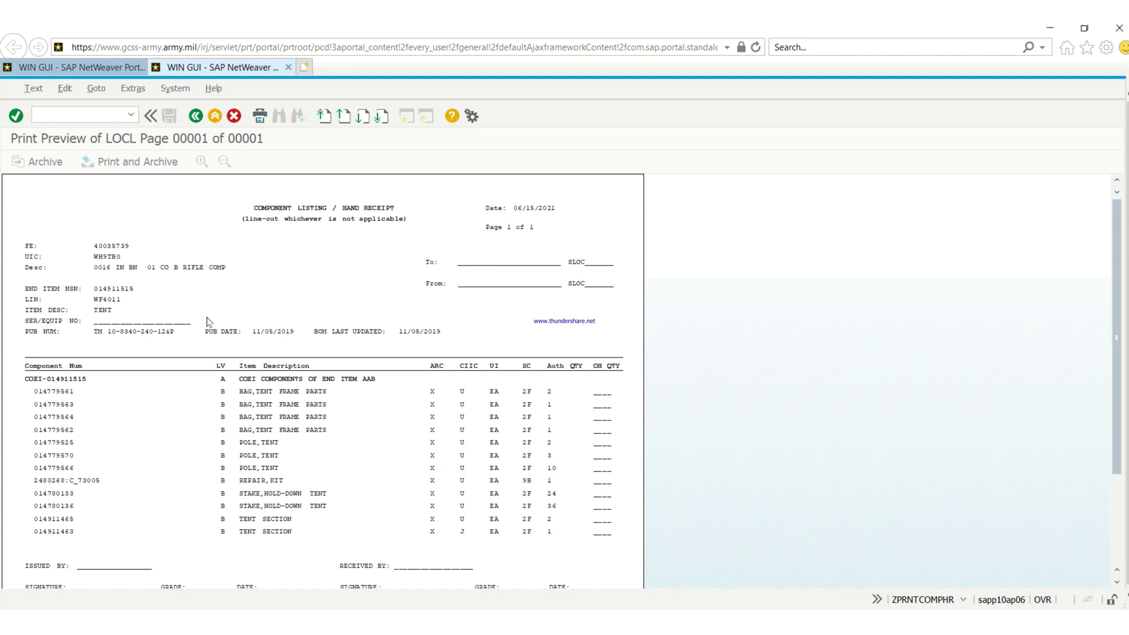
{"action": "mouse_move", "coordinate": [83, 567]}
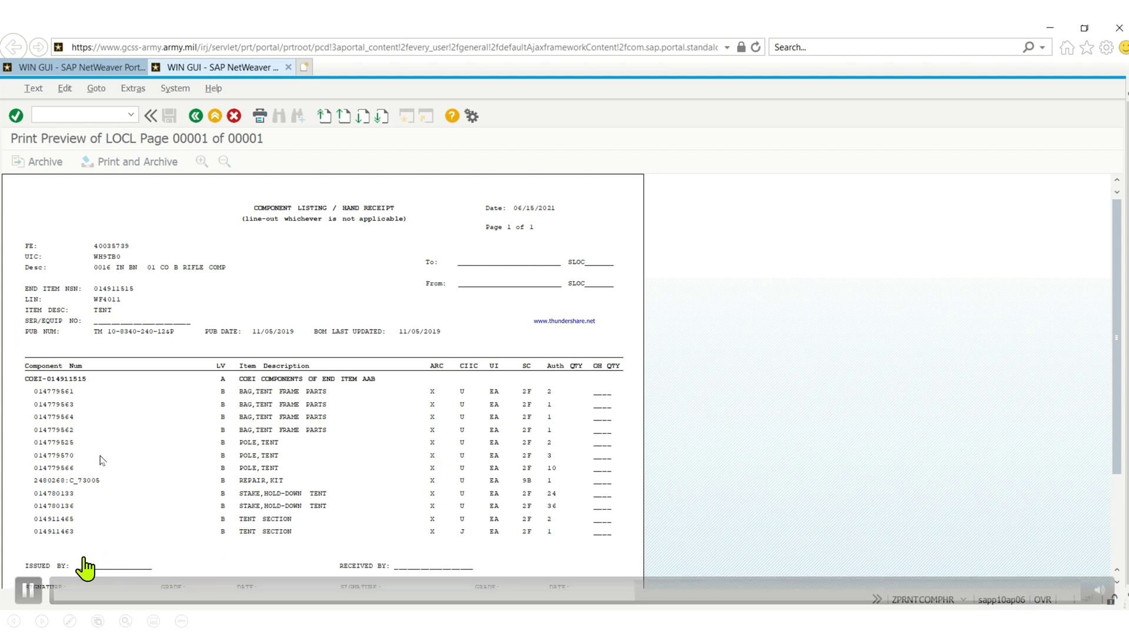
{"action": "left_click", "coordinate": [27, 590]}
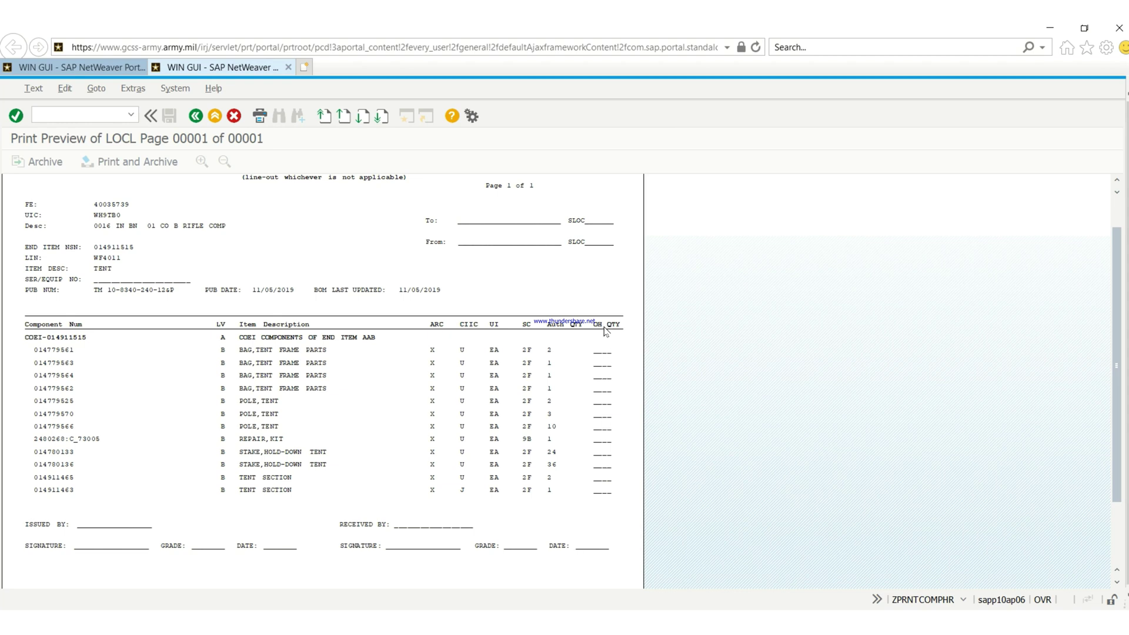
Print the 12-component TENT hand receipt preview to create a spool request
{"action": "left_click", "coordinate": [26, 589]}
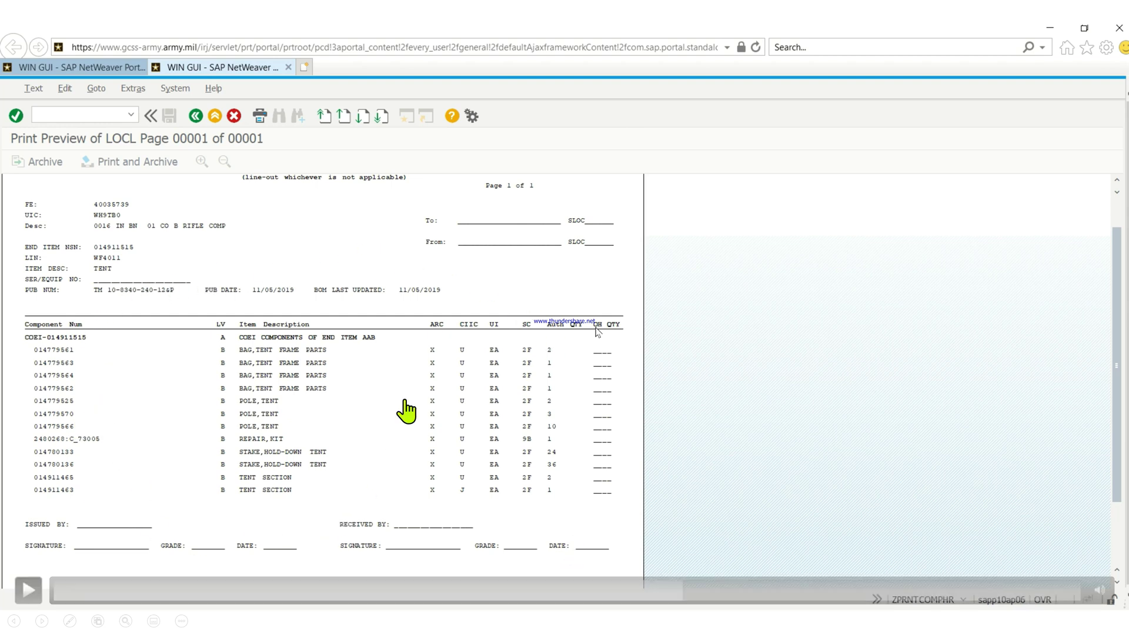
{"action": "left_click", "coordinate": [29, 591]}
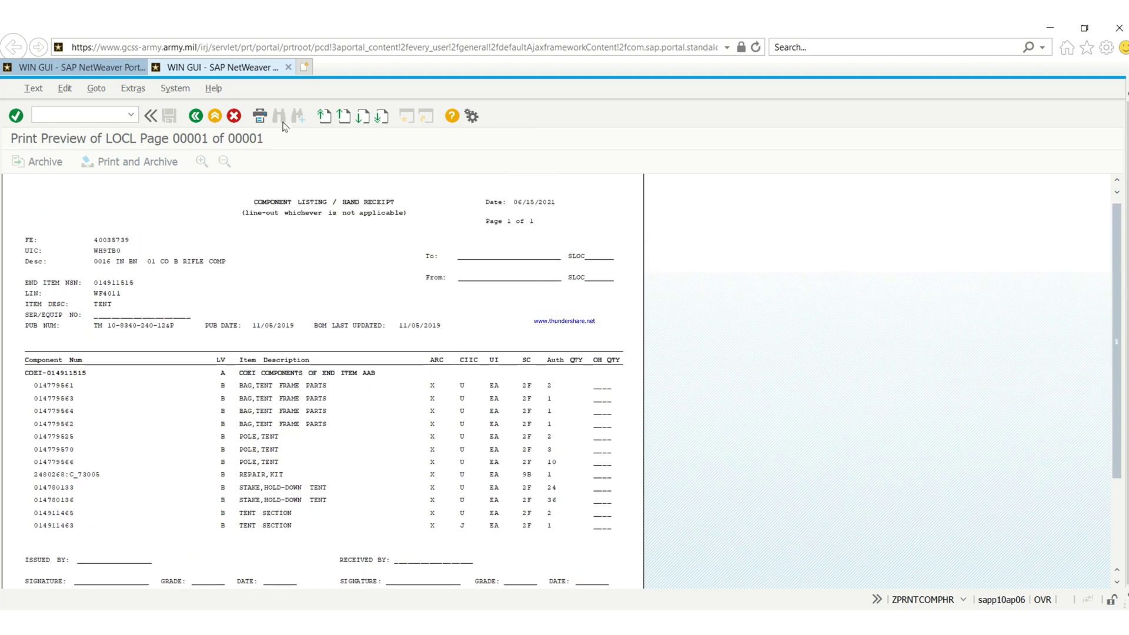
Choose Microsoft Print to PDF as the printer and confirm the print
{"action": "mouse_move", "coordinate": [312, 435]}
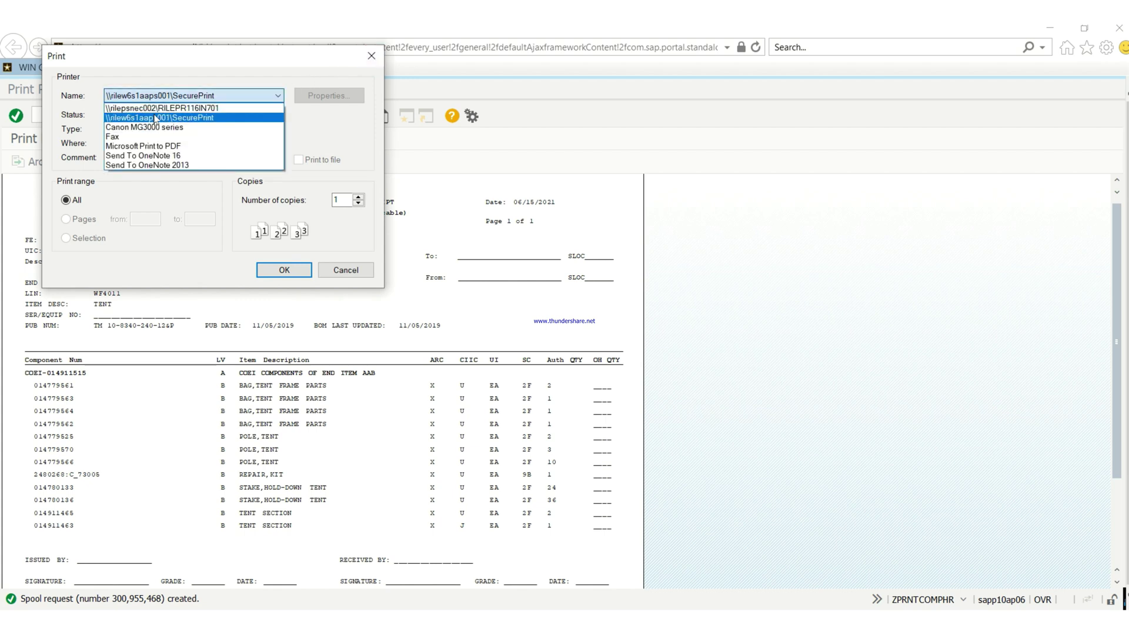
{"action": "left_click", "coordinate": [142, 146]}
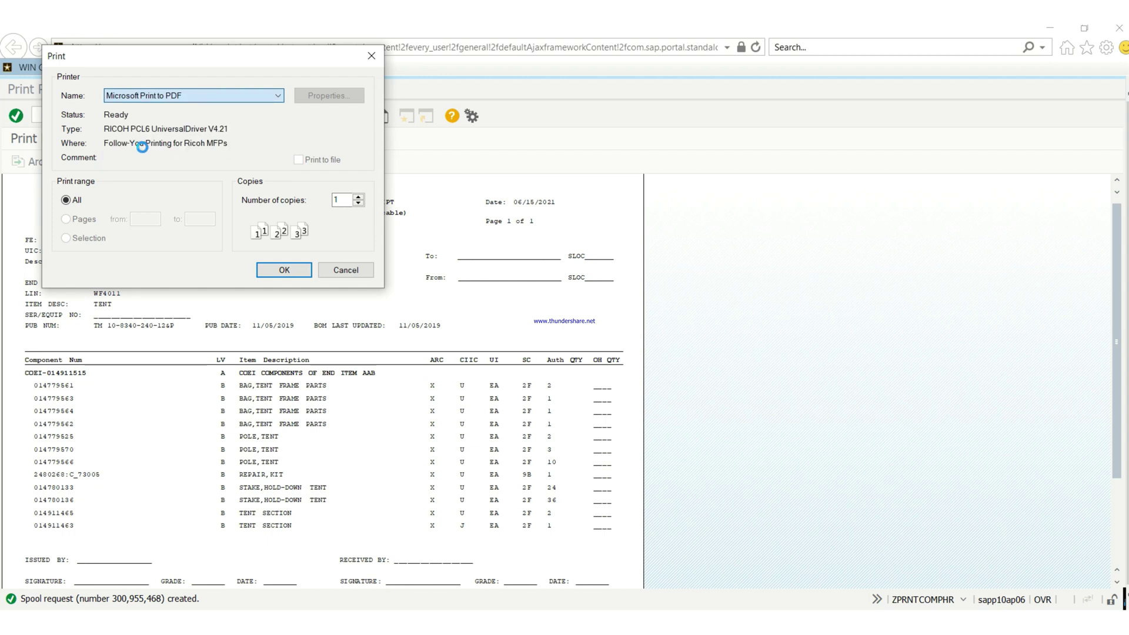
{"action": "left_click", "coordinate": [287, 269]}
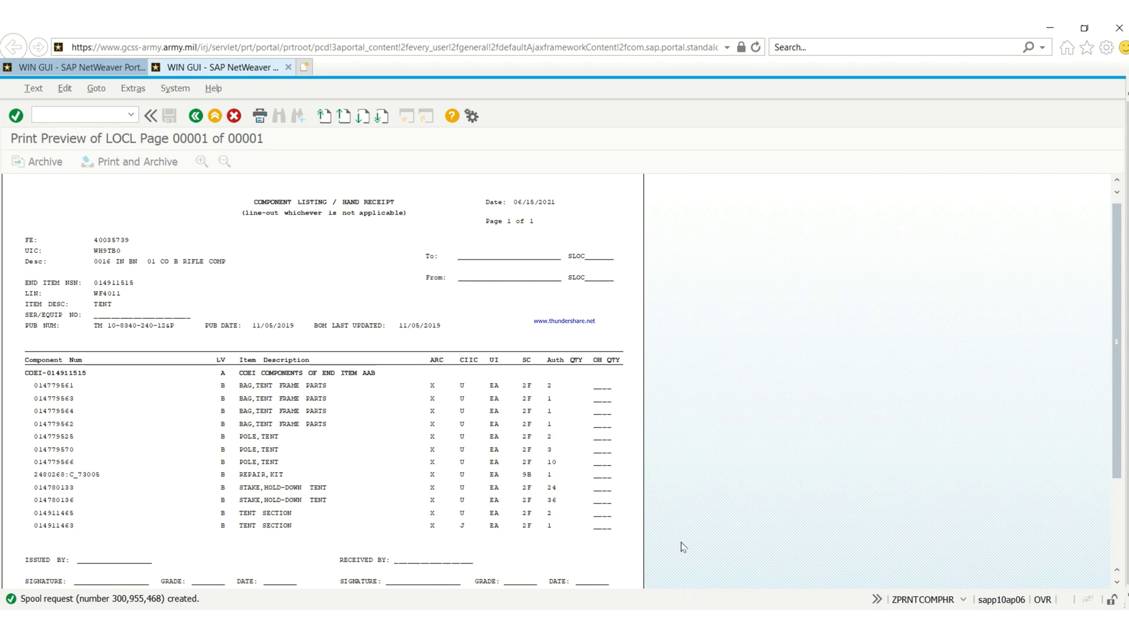
Scroll through the preview, then go back to the Unit Supply Menu
{"action": "scroll", "coordinate": [179, 323], "scroll_direction": "down", "scroll_amount": 1}
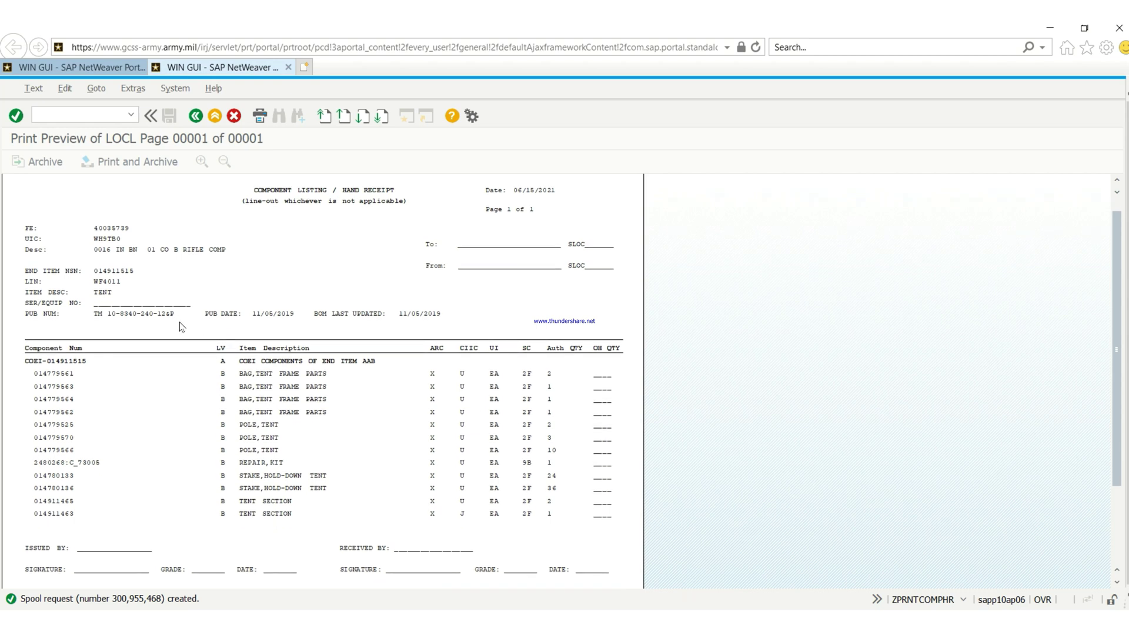
{"action": "scroll", "coordinate": [181, 327], "scroll_direction": "down", "scroll_amount": 1}
{"action": "scroll", "coordinate": [181, 327], "scroll_direction": "up", "scroll_amount": 2}
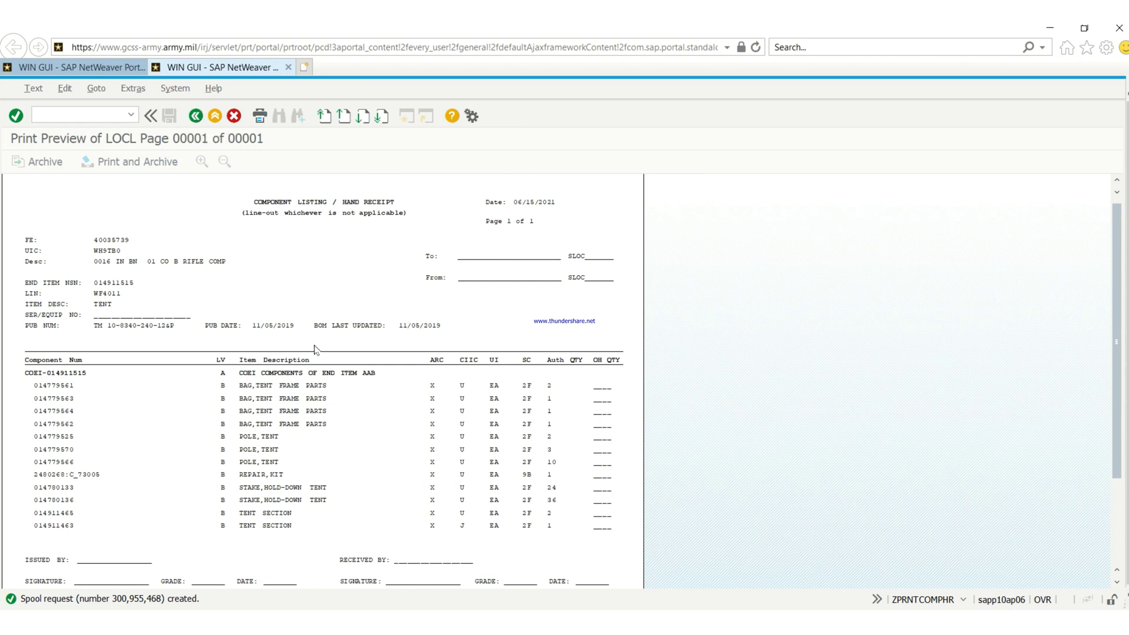
{"action": "scroll", "coordinate": [317, 351], "scroll_direction": "down", "scroll_amount": 1}
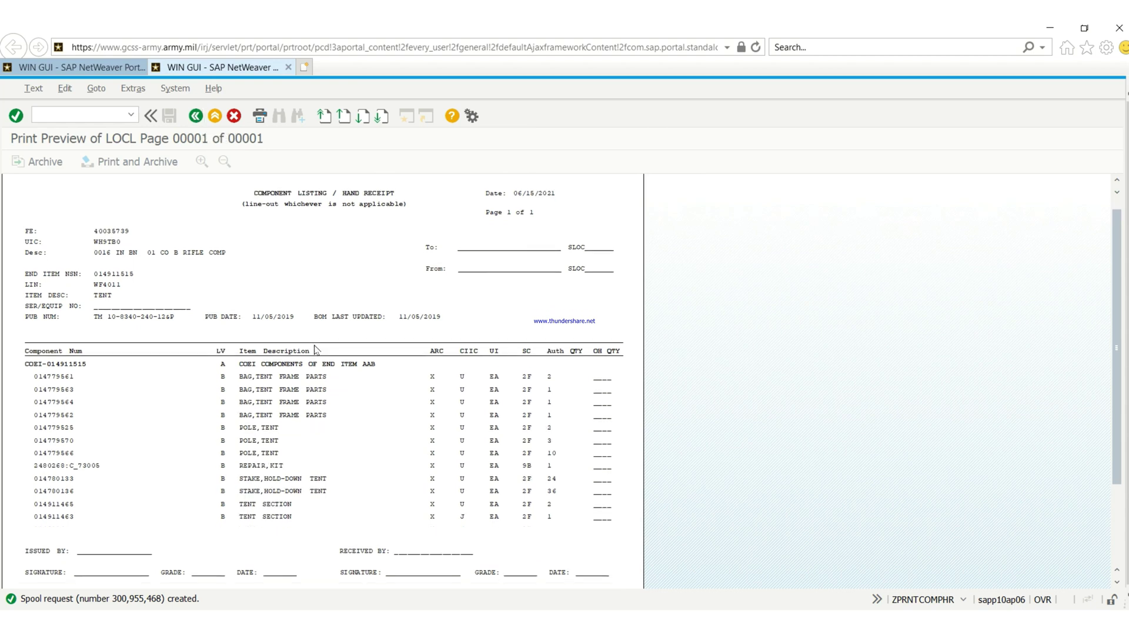
{"action": "left_click", "coordinate": [196, 117]}
{"action": "left_click", "coordinate": [195, 117]}
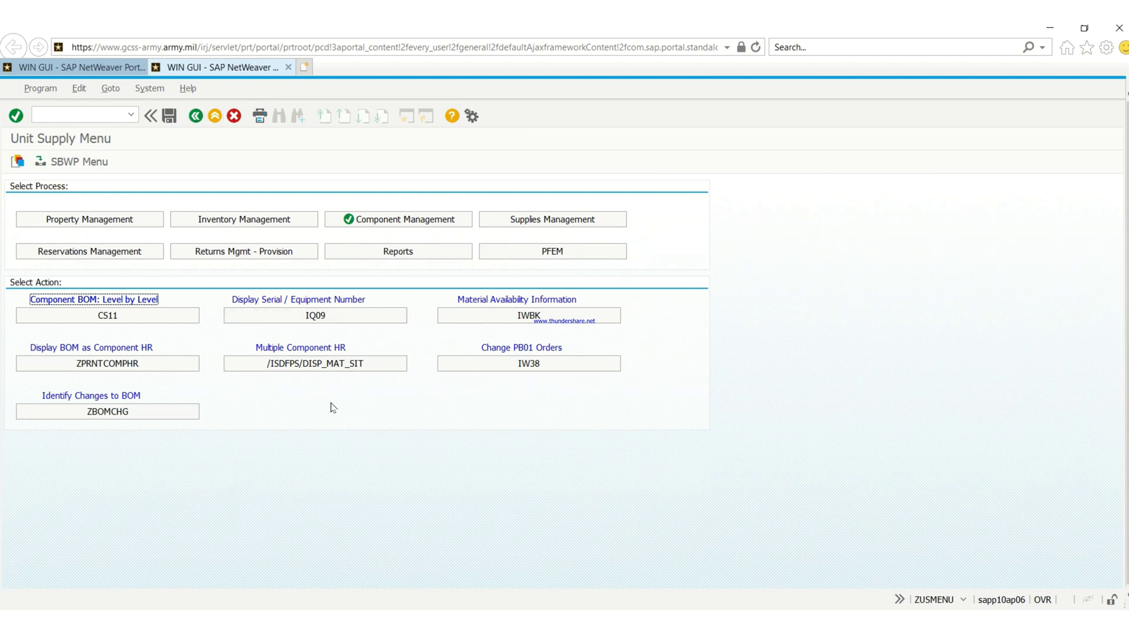
Rerun ZPRNTCOMPHR for force element 40035739 with long-text printing and COEI and BII types
{"action": "left_click", "coordinate": [161, 367]}
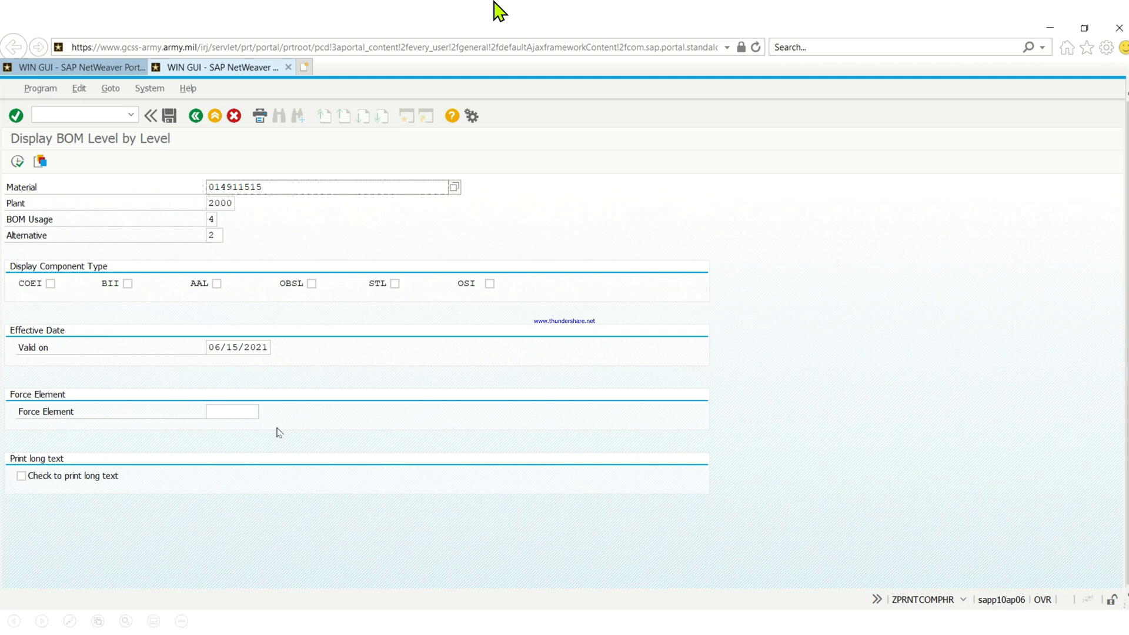
{"action": "left_click", "coordinate": [229, 409]}
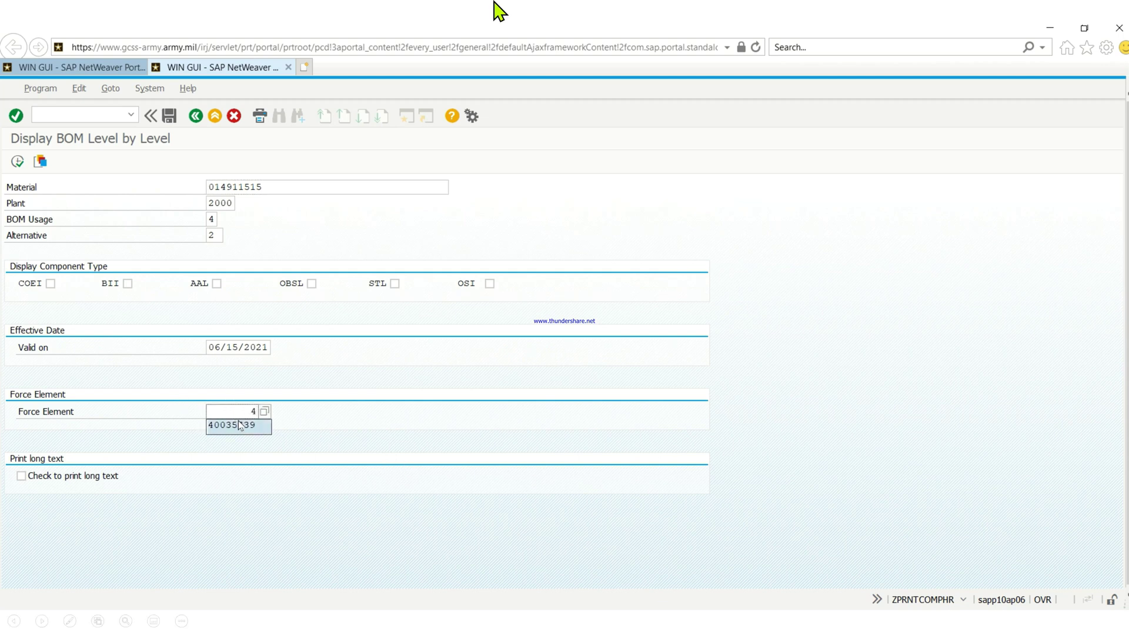
{"action": "left_click", "coordinate": [238, 429]}
{"action": "left_click", "coordinate": [21, 476]}
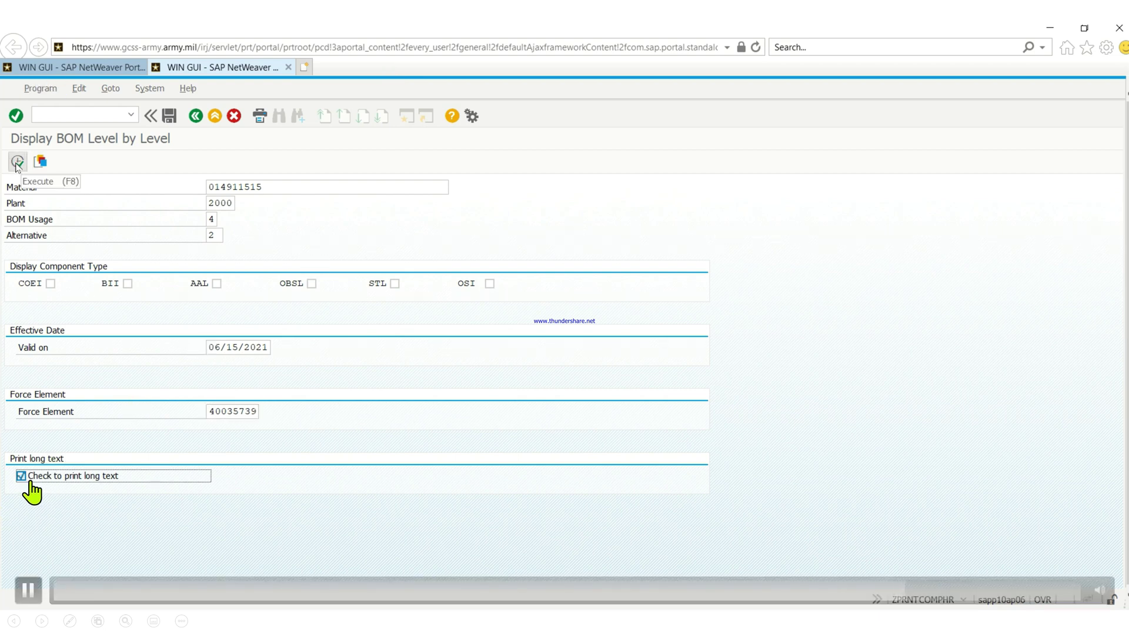
{"action": "left_click", "coordinate": [17, 162]}
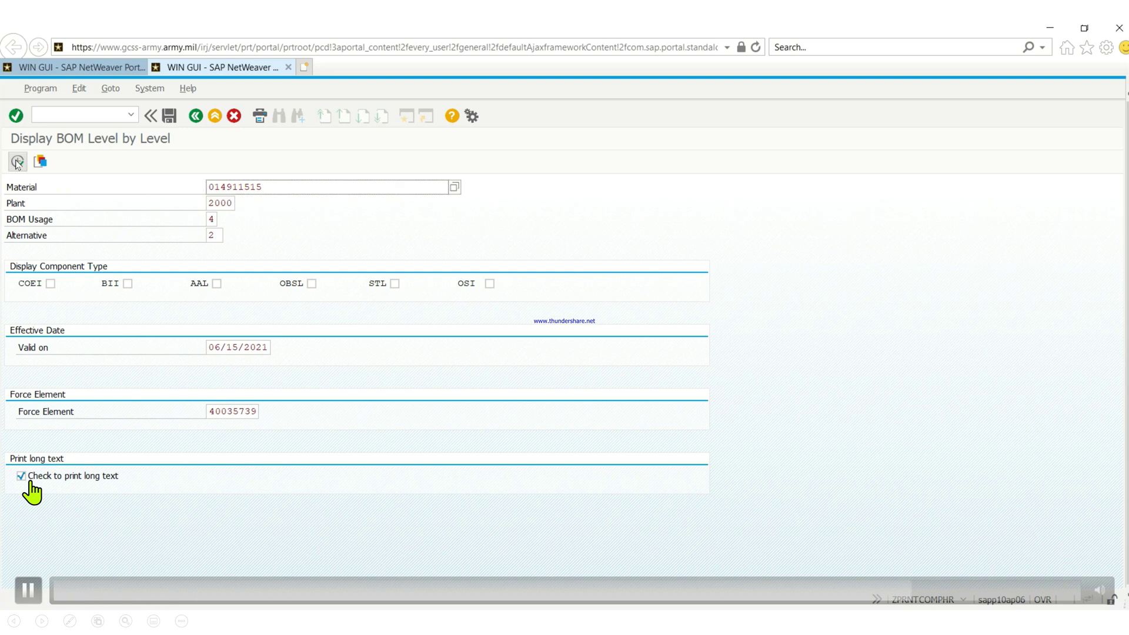
{"action": "left_click", "coordinate": [51, 283]}
{"action": "left_click", "coordinate": [127, 283]}
Generate the long-text listing and review pages one and two
{"action": "left_click", "coordinate": [17, 161]}
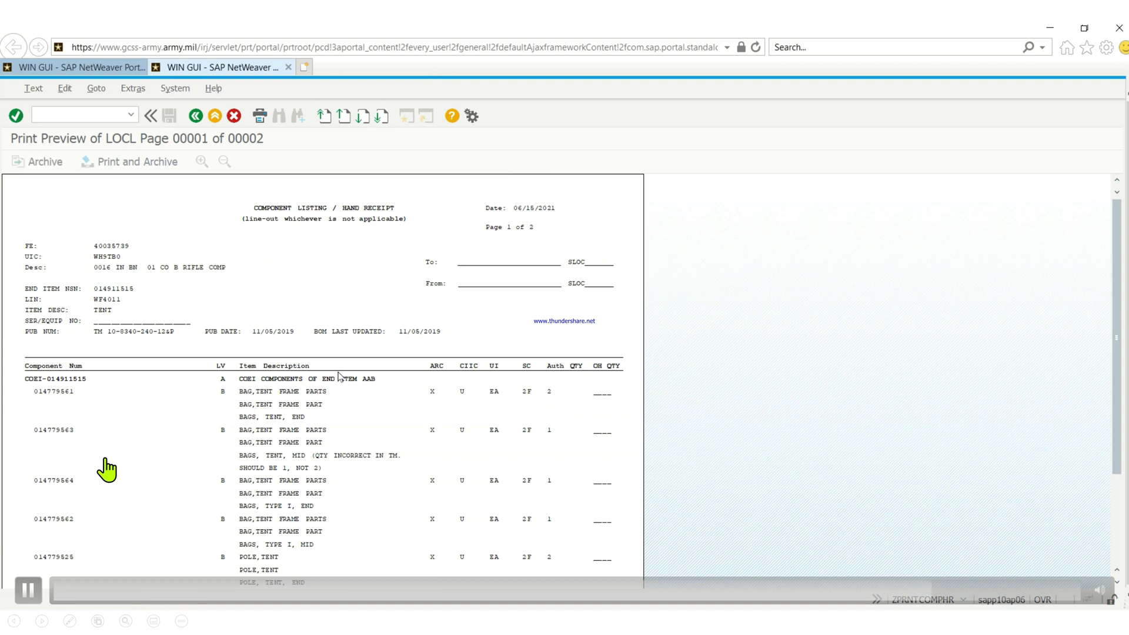
{"action": "scroll", "coordinate": [333, 377], "scroll_direction": "down", "scroll_amount": 5}
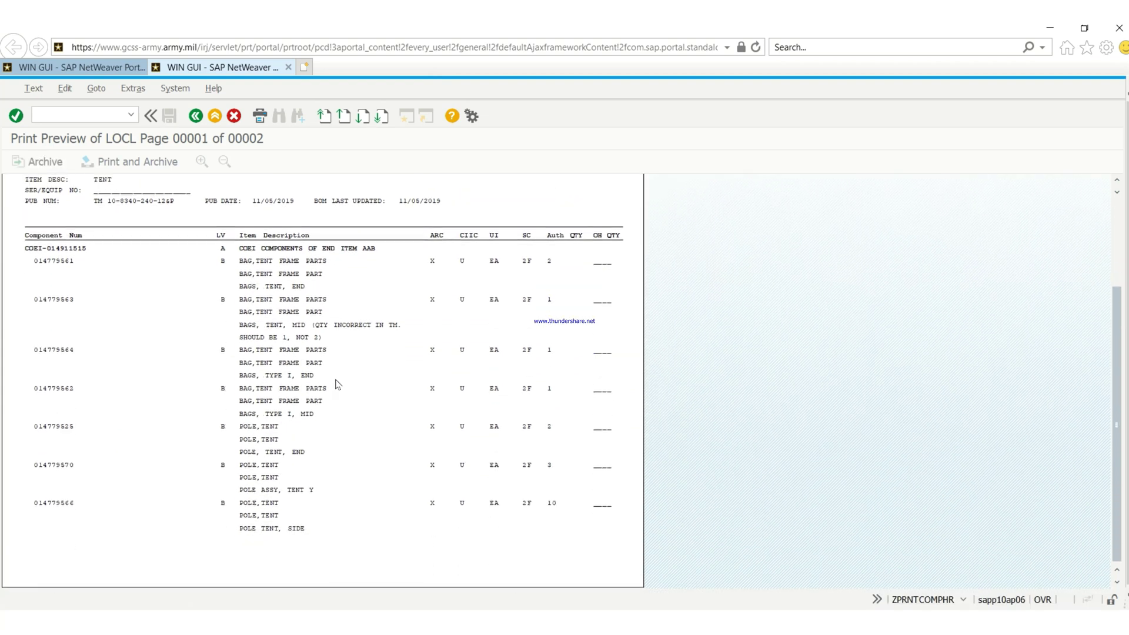
{"action": "scroll", "coordinate": [337, 383], "scroll_direction": "up", "scroll_amount": 3}
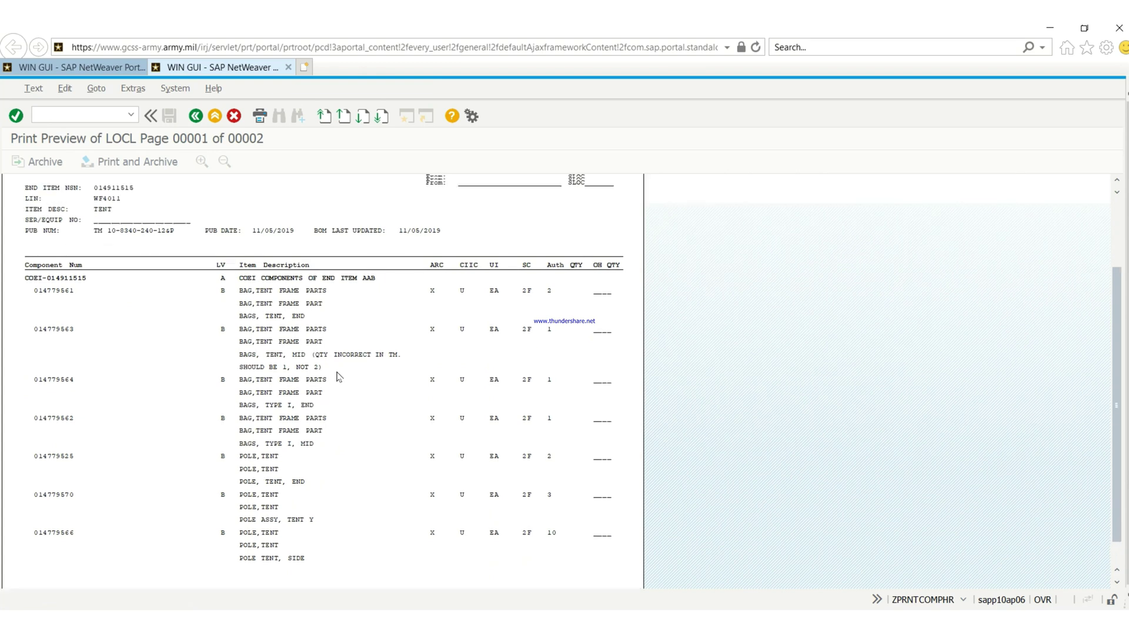
{"action": "left_click", "coordinate": [364, 118]}
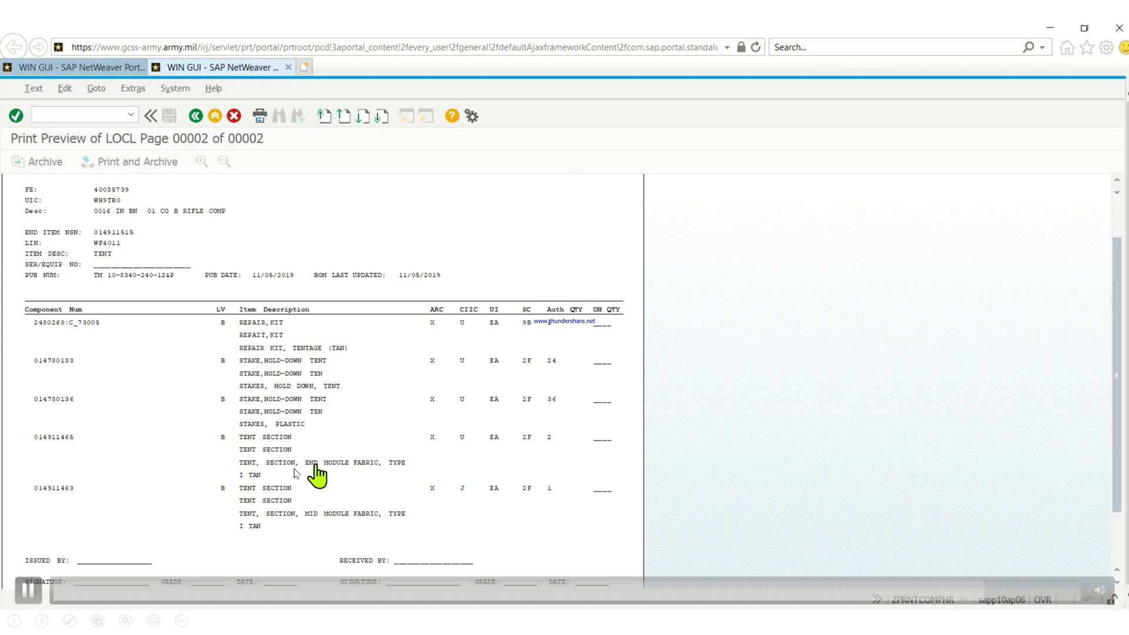
{"action": "scroll", "coordinate": [316, 475], "scroll_direction": "up", "scroll_amount": 2}
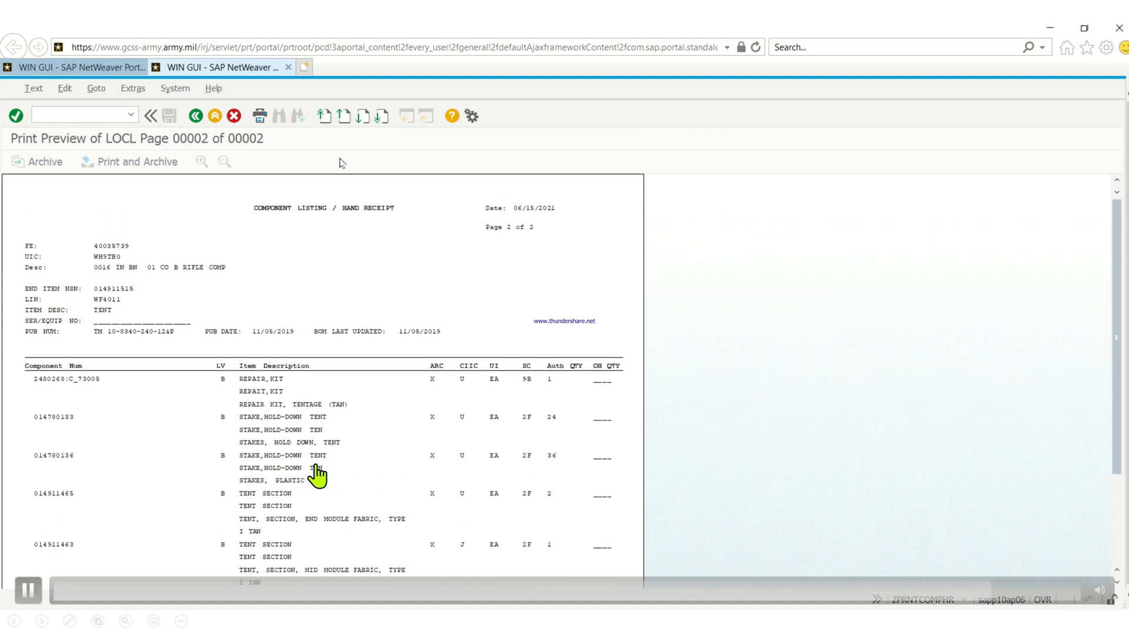
{"action": "left_click", "coordinate": [343, 116]}
Scroll through the first page again, then return to the selection screen
{"action": "scroll", "coordinate": [273, 405], "scroll_direction": "down", "scroll_amount": 1}
{"action": "scroll", "coordinate": [271, 406], "scroll_direction": "down", "scroll_amount": 3}
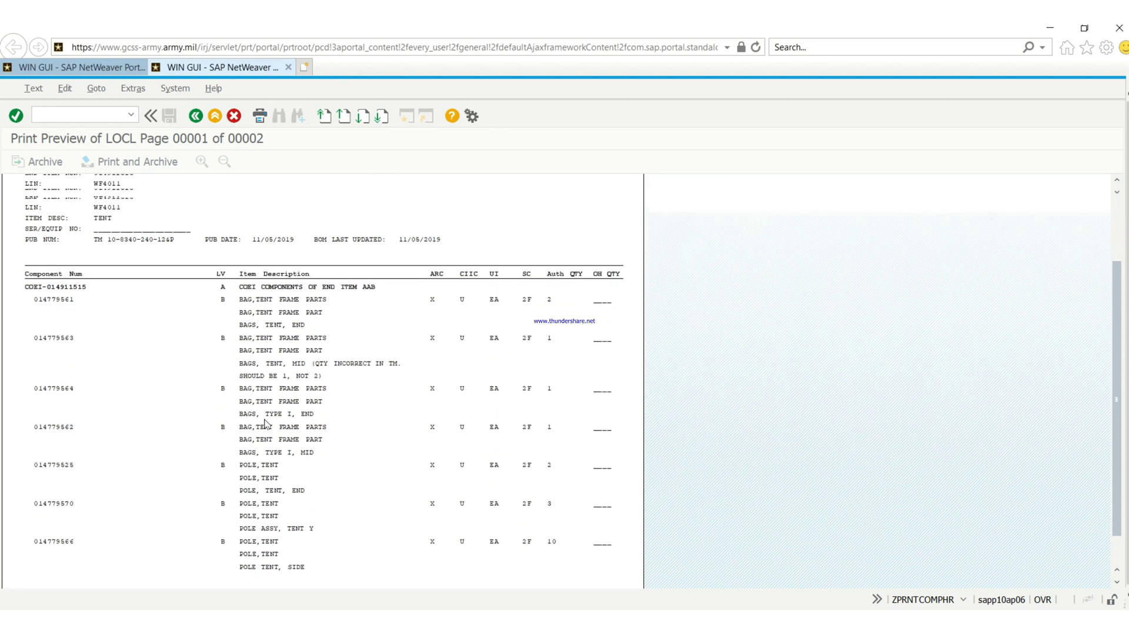
{"action": "scroll", "coordinate": [266, 422], "scroll_direction": "up", "scroll_amount": 3}
{"action": "scroll", "coordinate": [271, 412], "scroll_direction": "down", "scroll_amount": 1}
{"action": "scroll", "coordinate": [269, 405], "scroll_direction": "up", "scroll_amount": 2}
{"action": "scroll", "coordinate": [270, 405], "scroll_direction": "down", "scroll_amount": 2}
{"action": "scroll", "coordinate": [270, 405], "scroll_direction": "up", "scroll_amount": 2}
{"action": "scroll", "coordinate": [270, 405], "scroll_direction": "down", "scroll_amount": 1}
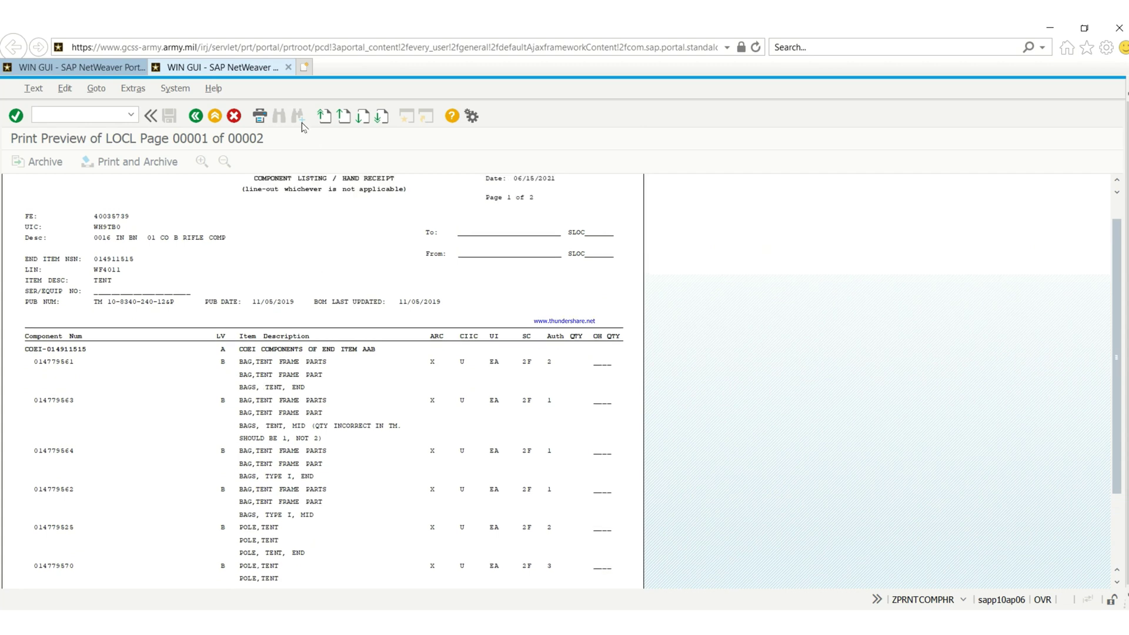
{"action": "left_click", "coordinate": [196, 115]}
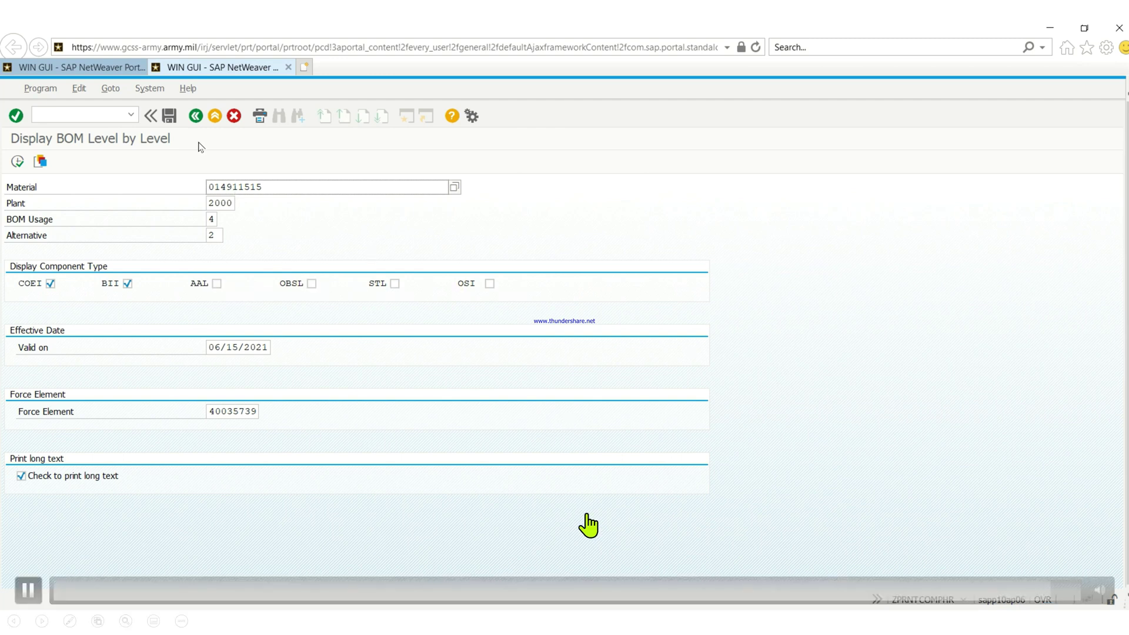
Back out of the BOM selection and Unit Supply Menu to SAP Easy Access
{"action": "left_click", "coordinate": [195, 115]}
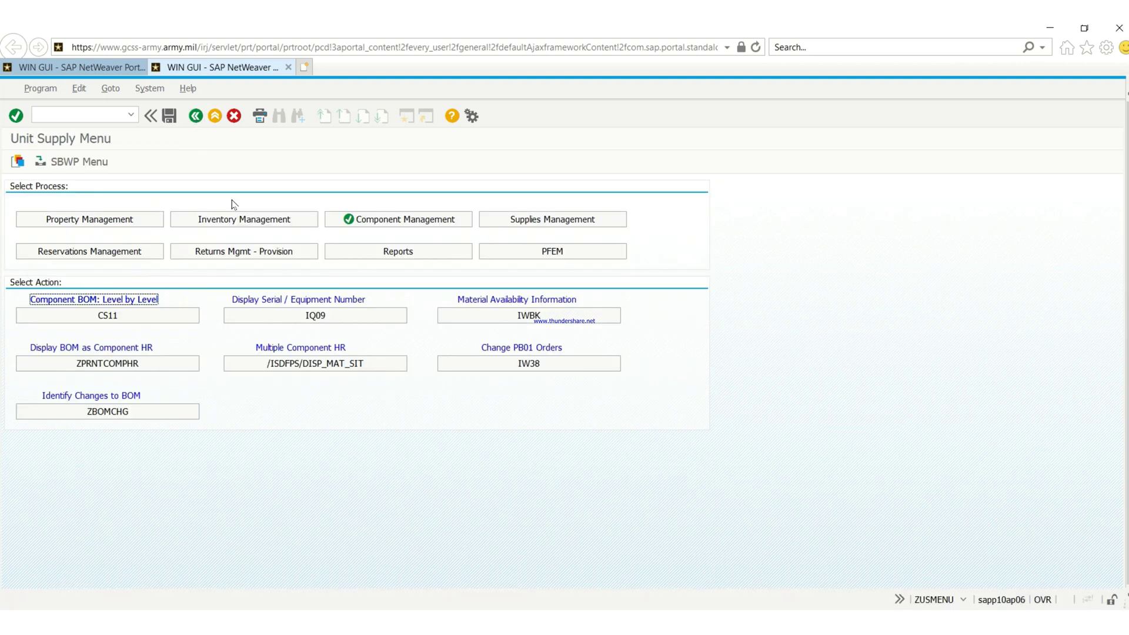
{"action": "left_click", "coordinate": [201, 120]}
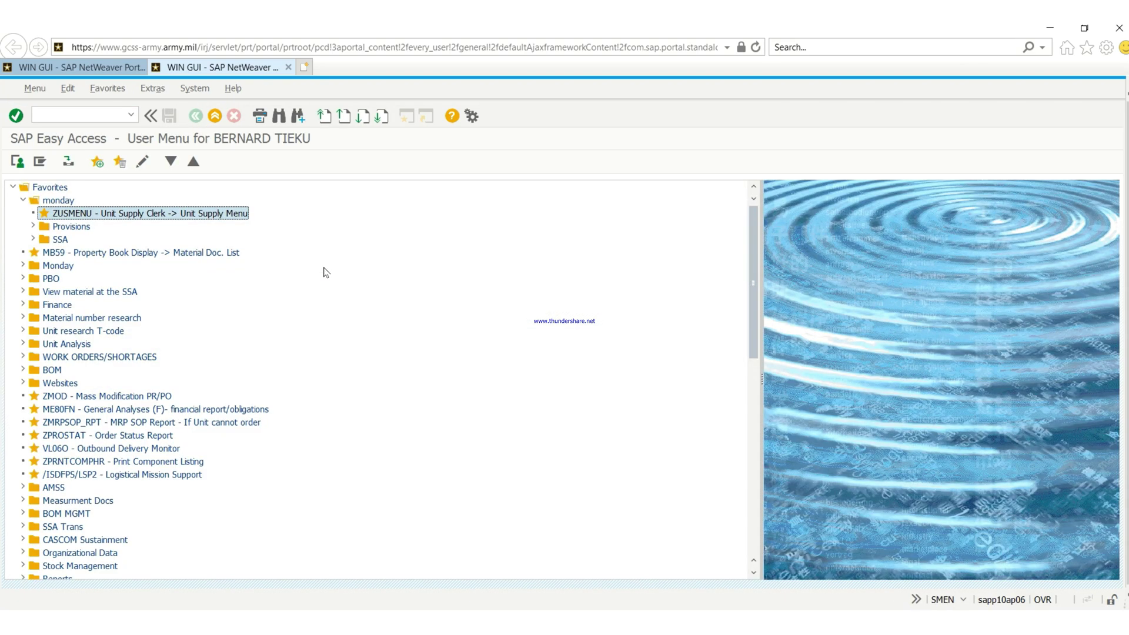